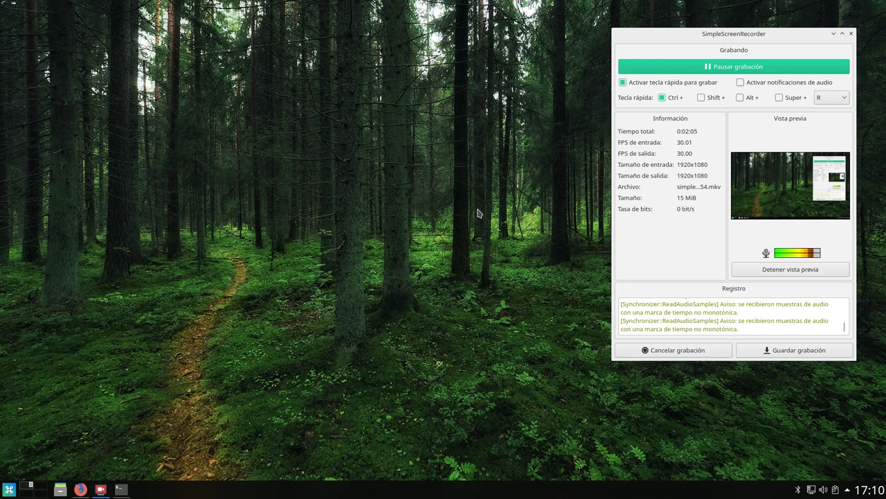
- Clear the recorder window away and show the neofetch system summary in Konsole, moving its window before minimizing it
click(834, 33)
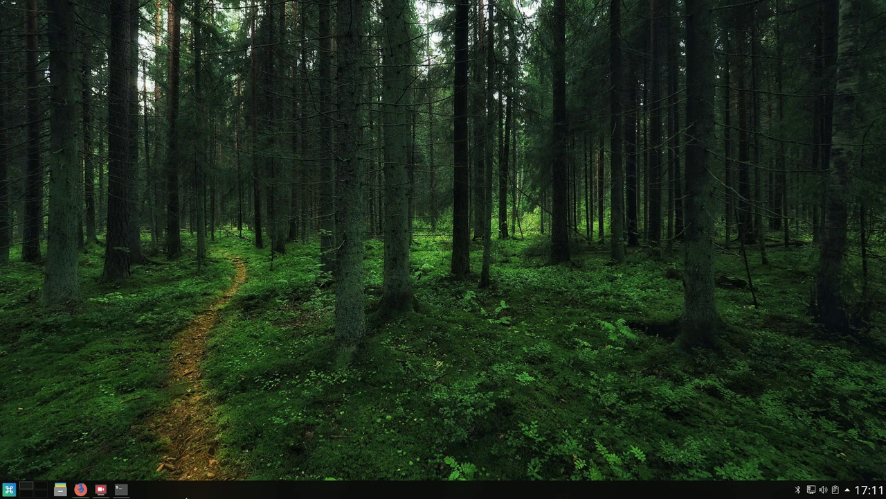
click(120, 488)
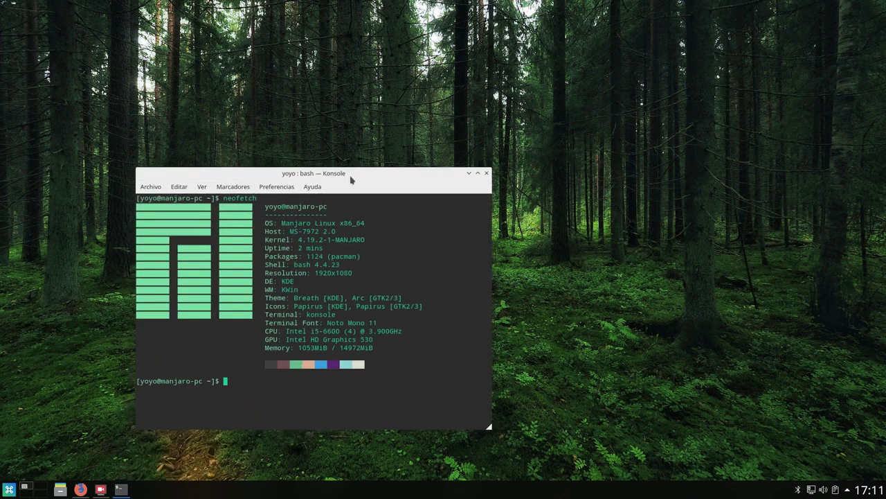
drag(358, 176, 284, 53)
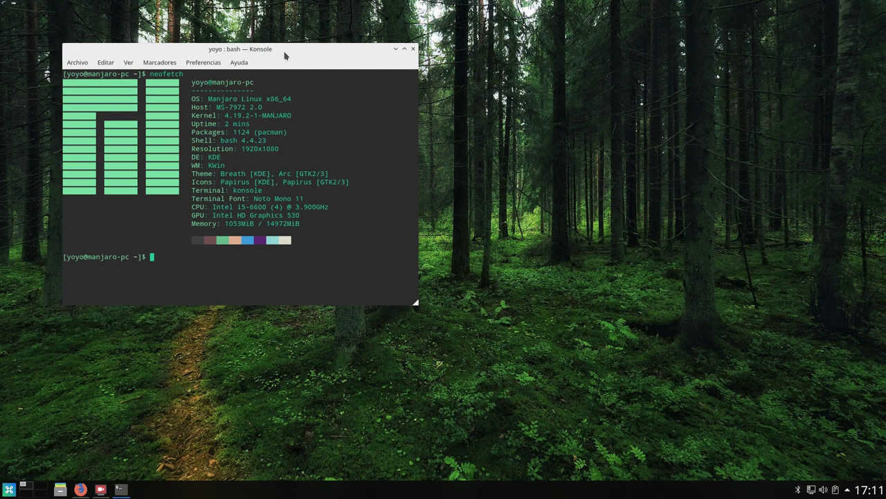
click(394, 50)
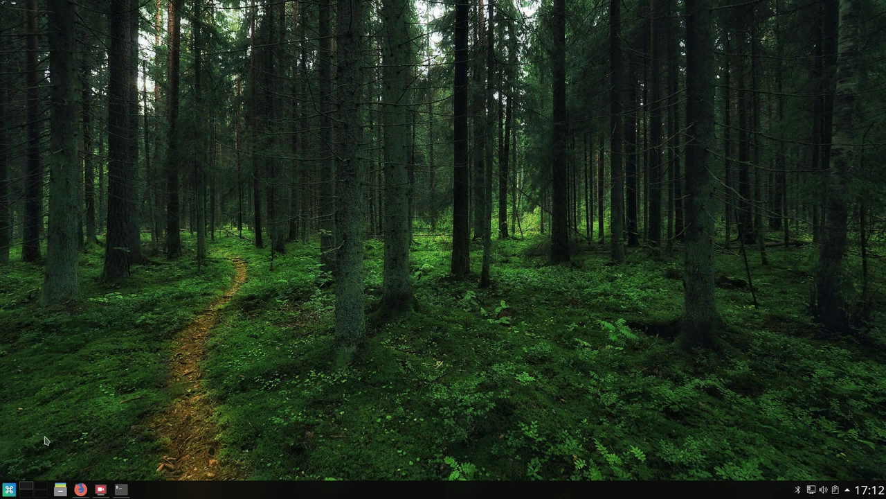
- Switch to Firefox and view the Kernel 308 blog article on Intel graphics acceleration in KaOS from its beginning
click(81, 489)
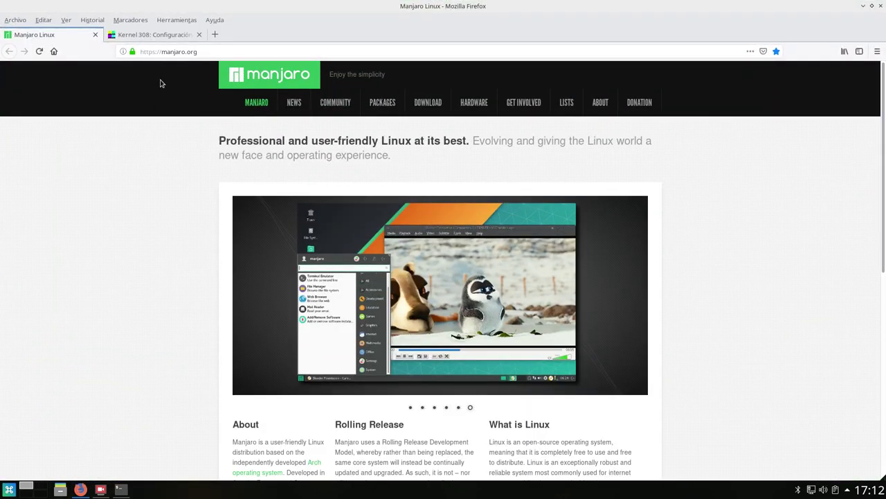
click(172, 38)
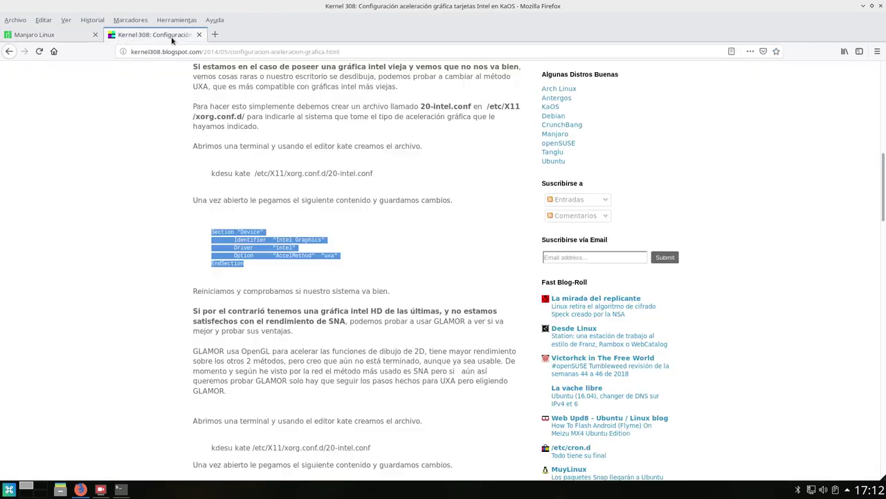
click(110, 138)
scroll(90, 238, up, 3)
scroll(90, 238, up, 4)
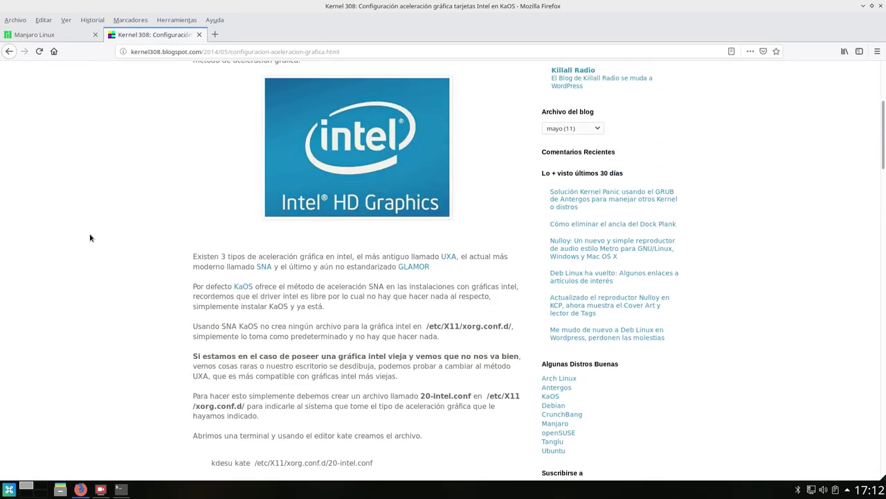
scroll(90, 237, up, 3)
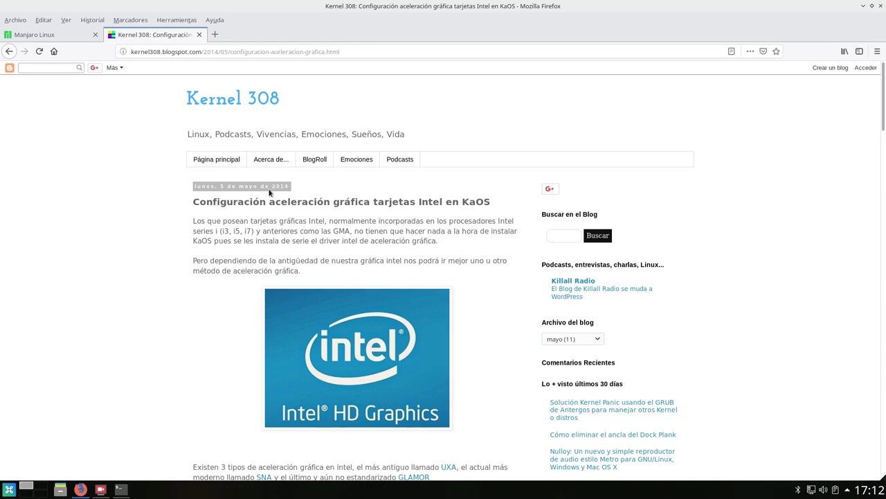
- Read through the article's instructions for setting the acceleration method in 20-intel.conf
scroll(245, 250, down, 7)
scroll(162, 255, down, 12)
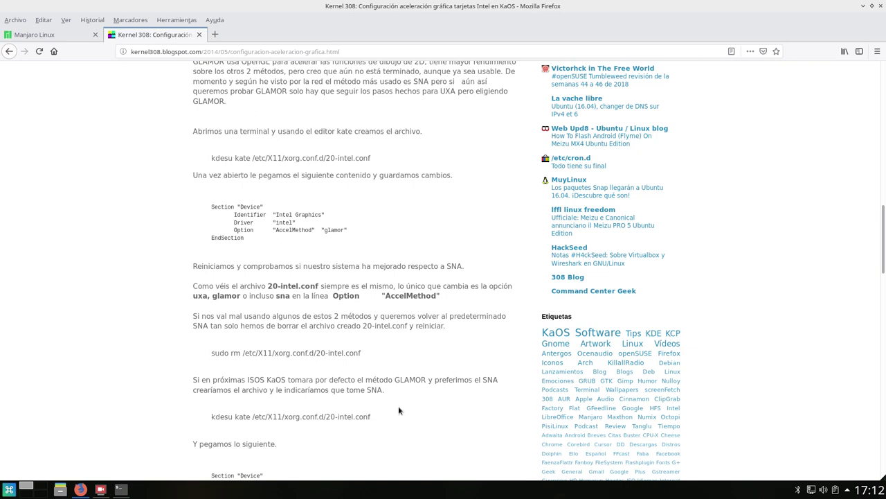
drag(399, 400, 352, 392)
click(42, 313)
scroll(59, 296, up, 5)
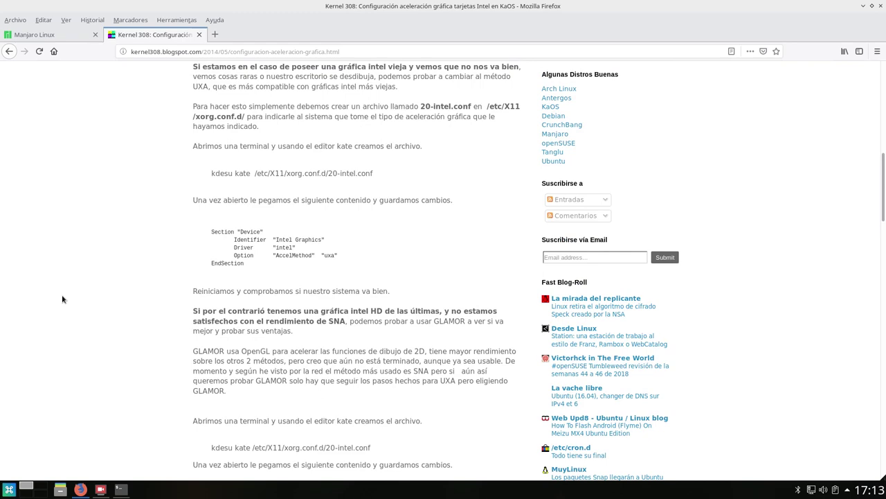
scroll(62, 299, up, 7)
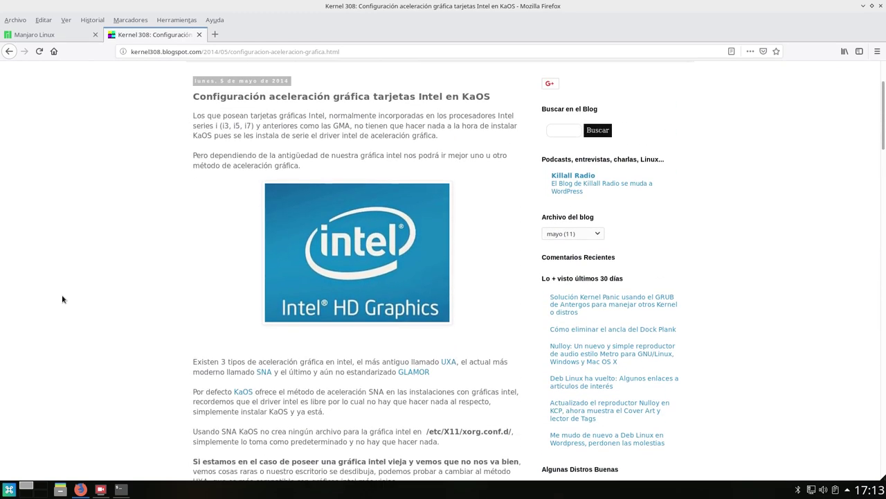
scroll(62, 299, down, 7)
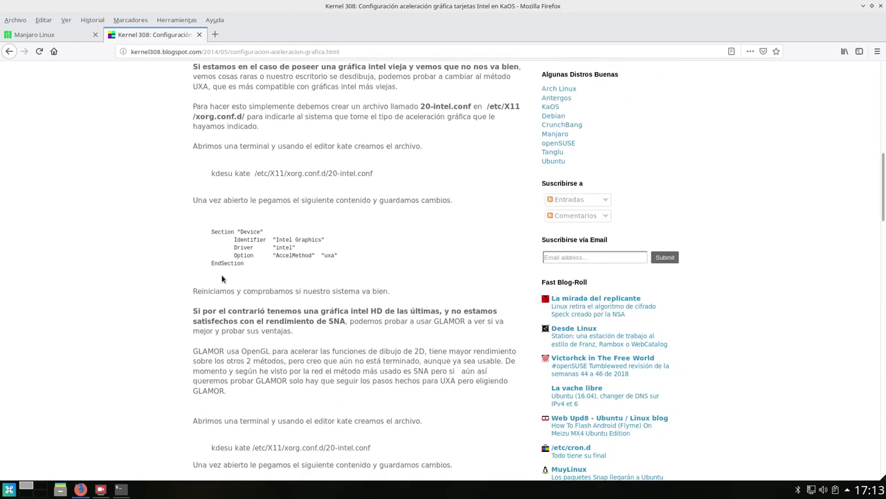
- Highlight the /etc/X11/xorg.conf.d/20-intel.conf path, the Section "Device" block and its "uxa" option in the article, and minimize Firefox
drag(257, 263, 201, 236)
click(144, 229)
drag(293, 276, 212, 248)
click(323, 232)
drag(378, 178, 253, 174)
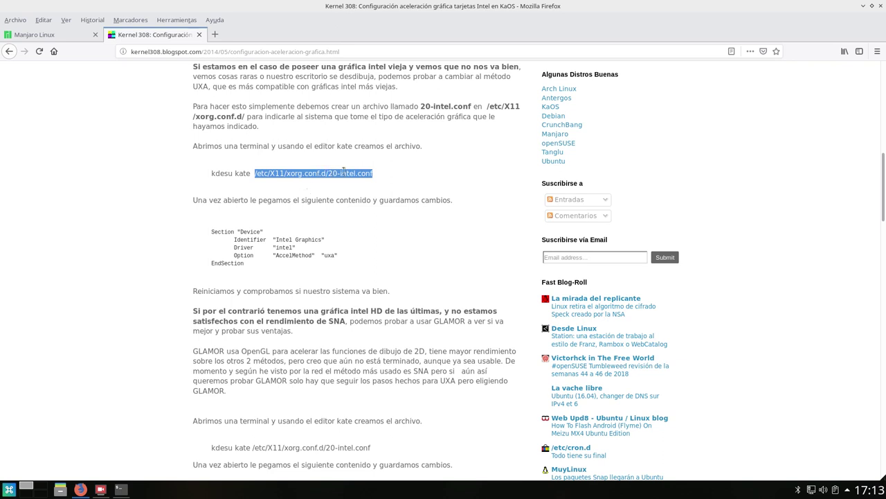
drag(336, 274, 210, 232)
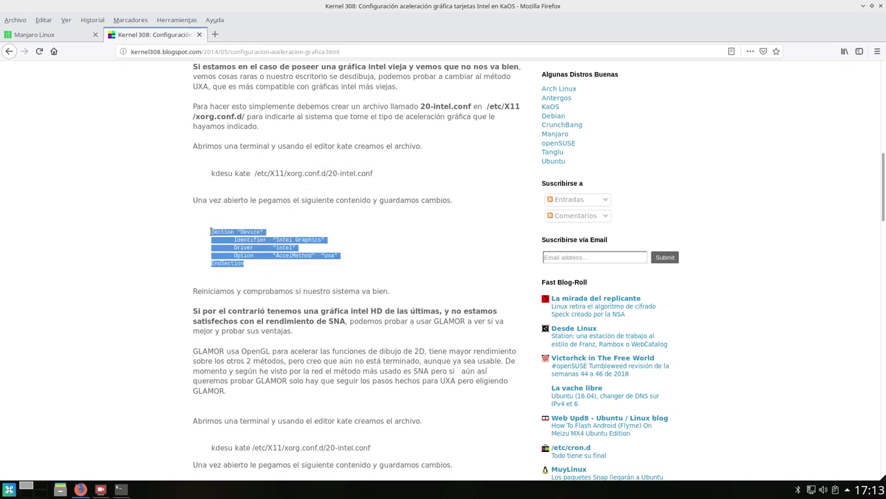
click(344, 265)
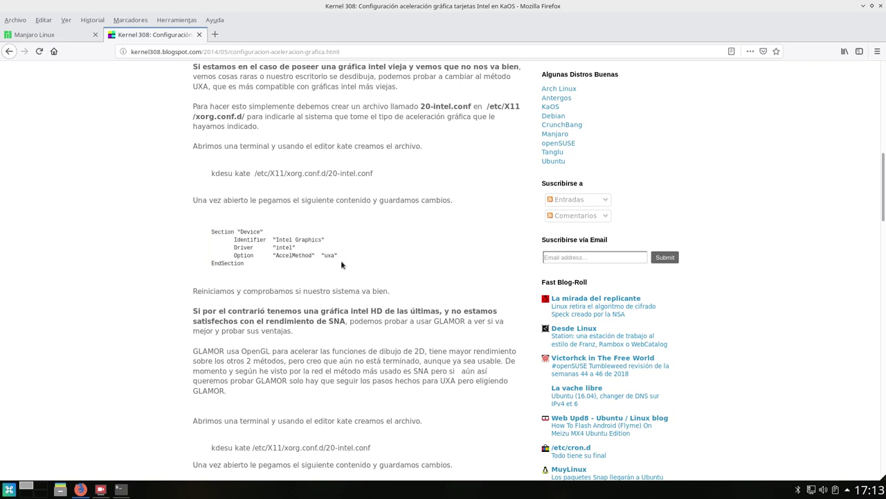
drag(340, 255, 322, 256)
click(862, 6)
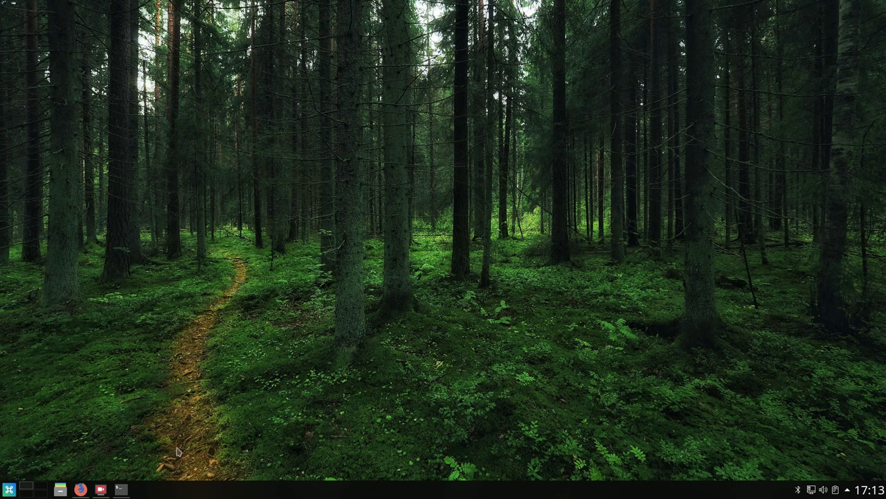
- Return to Firefox, look over the Manjaro home page and open its Get Manjaro download page
click(80, 489)
click(69, 31)
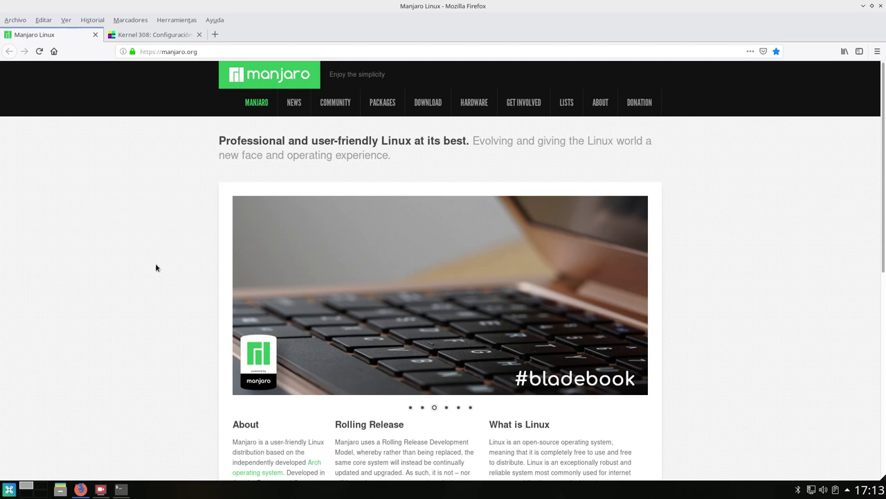
scroll(156, 267, down, 3)
scroll(156, 267, down, 4)
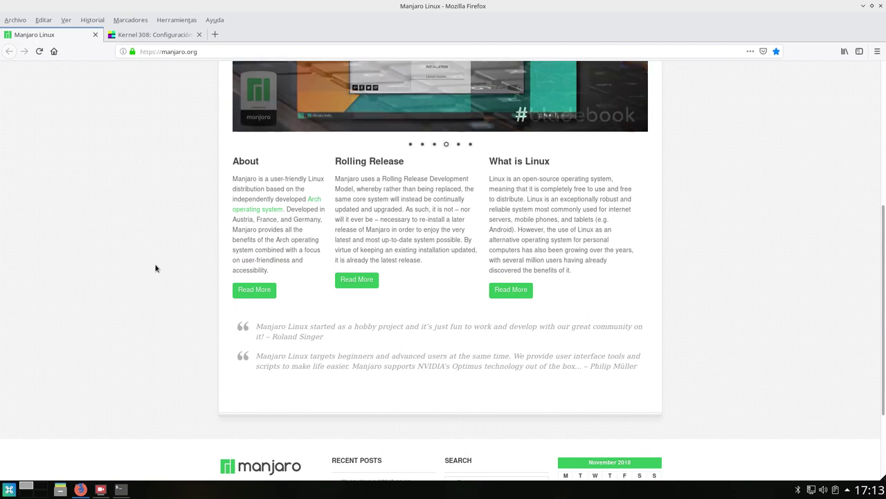
scroll(174, 274, up, 4)
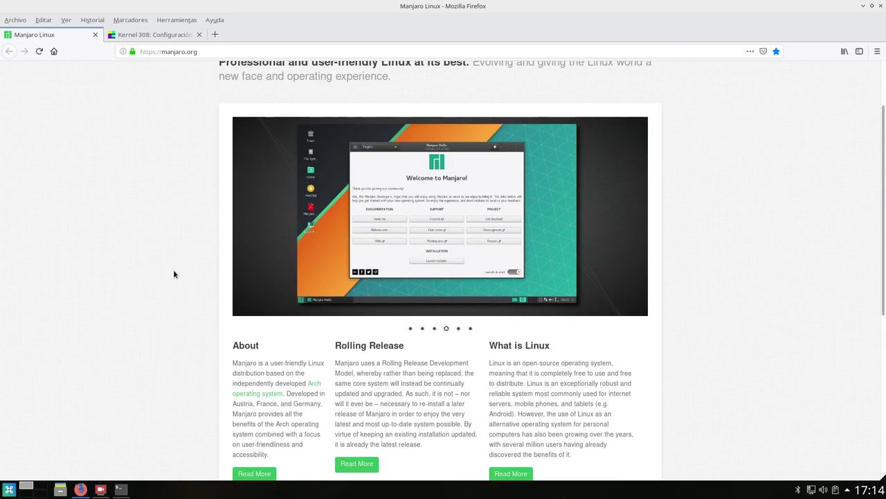
scroll(173, 274, up, 3)
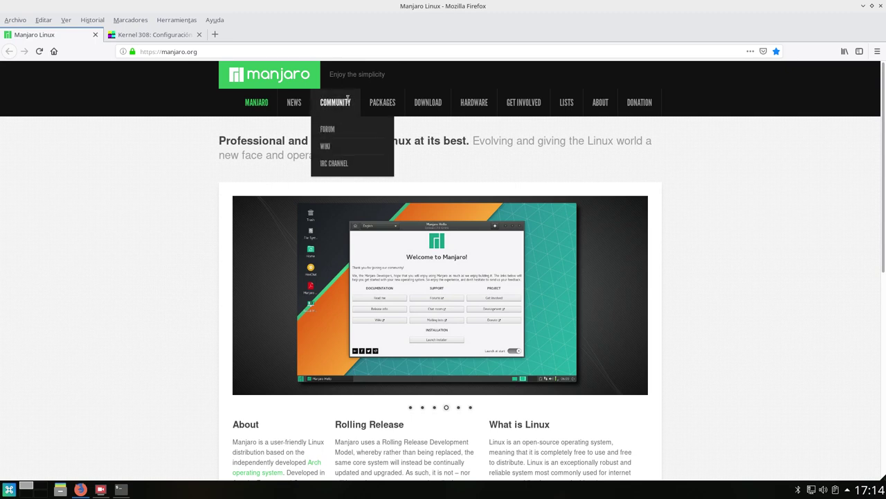
mouse_move(419, 103)
click(422, 130)
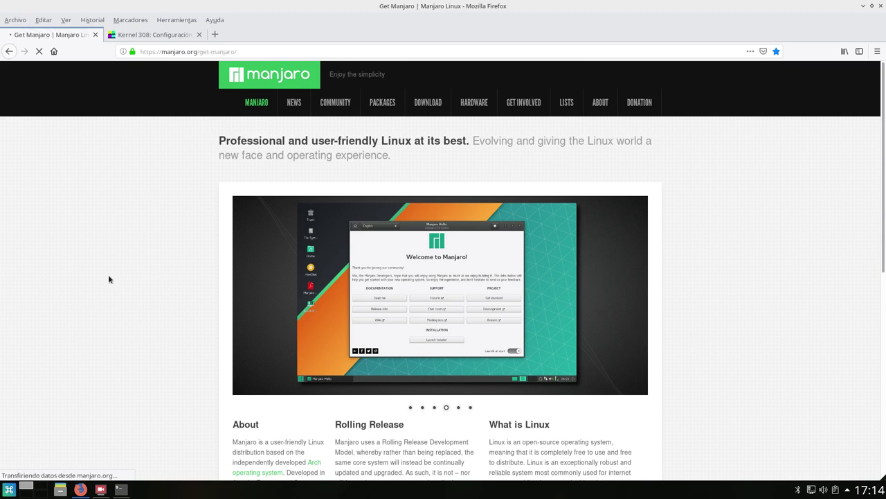
- Examine the XFCE, KDE, GNOME and Architect editions on the Get Manjaro page, and minimize Firefox
scroll(262, 277, down, 2)
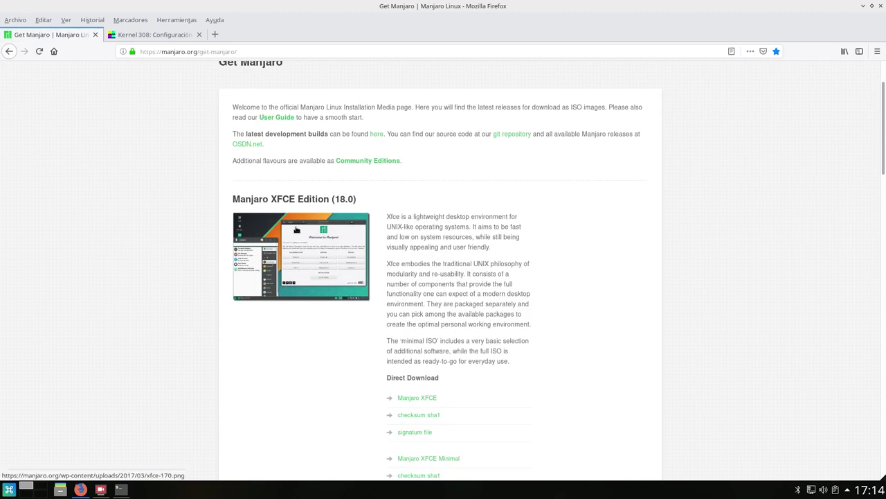
scroll(331, 251, down, 3)
scroll(332, 251, down, 5)
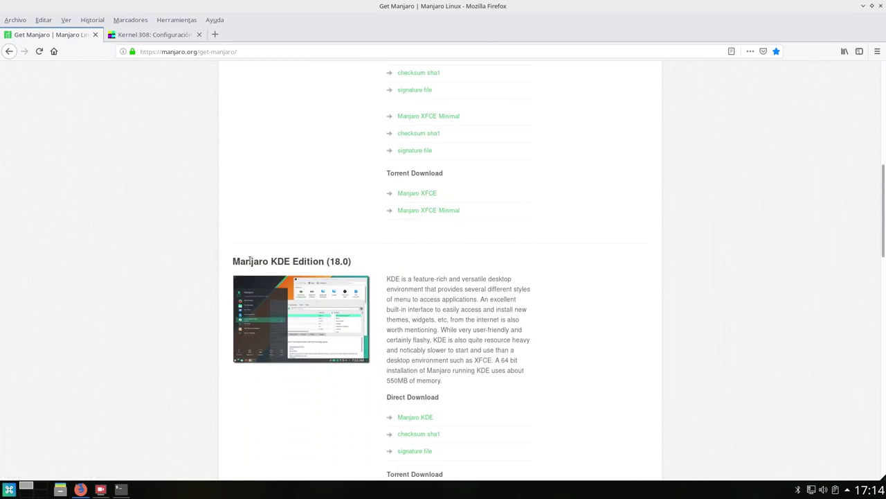
scroll(392, 287, down, 6)
scroll(375, 288, down, 2)
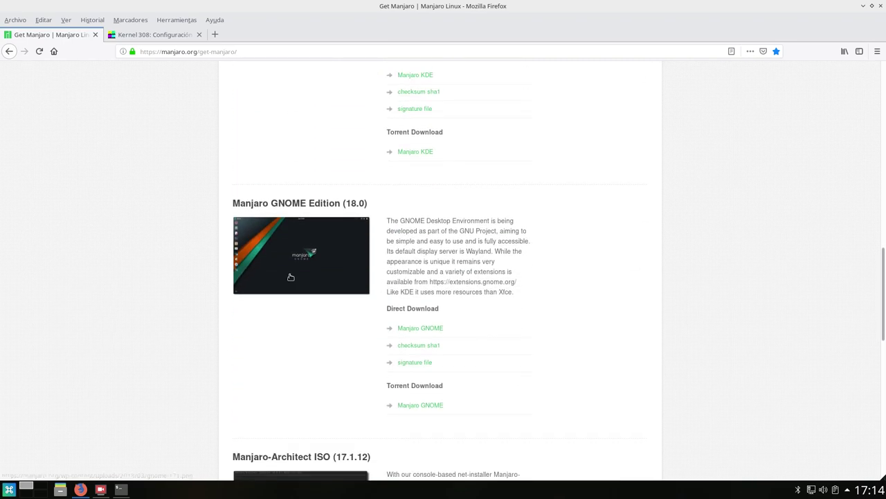
scroll(289, 271, down, 5)
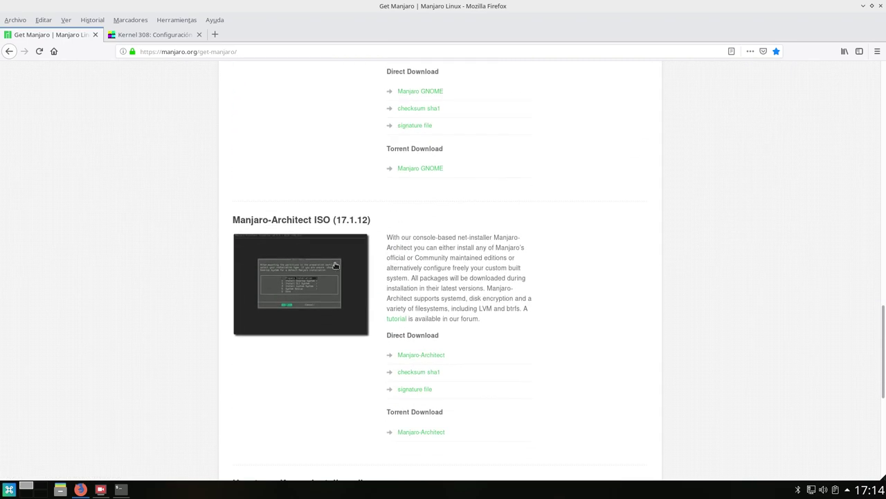
scroll(290, 298, down, 4)
scroll(340, 339, up, 7)
scroll(340, 339, up, 4)
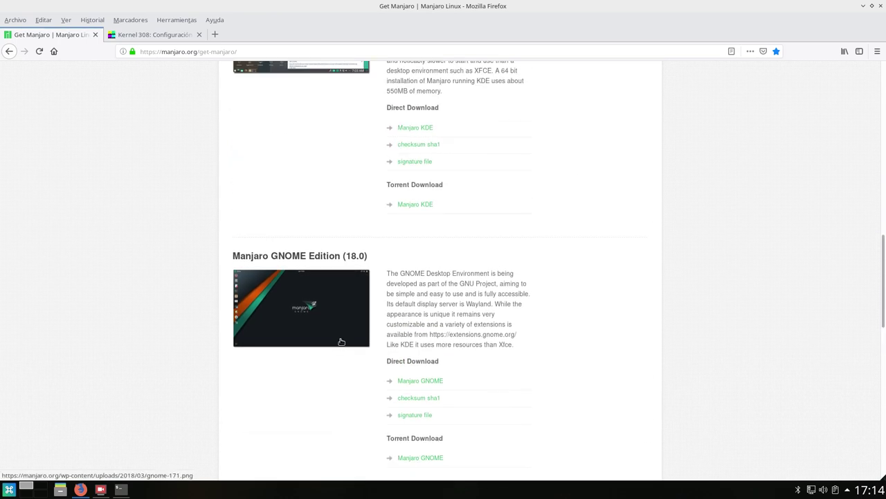
scroll(340, 340, up, 7)
scroll(373, 338, down, 3)
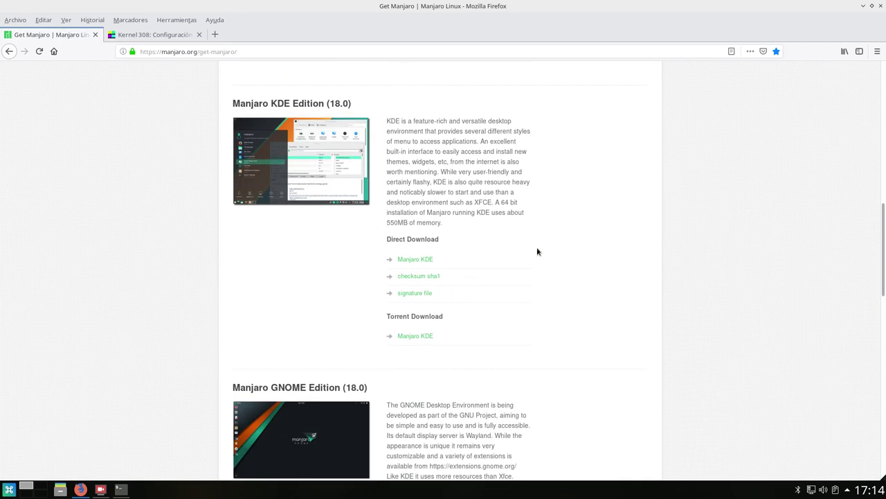
scroll(333, 321, up, 4)
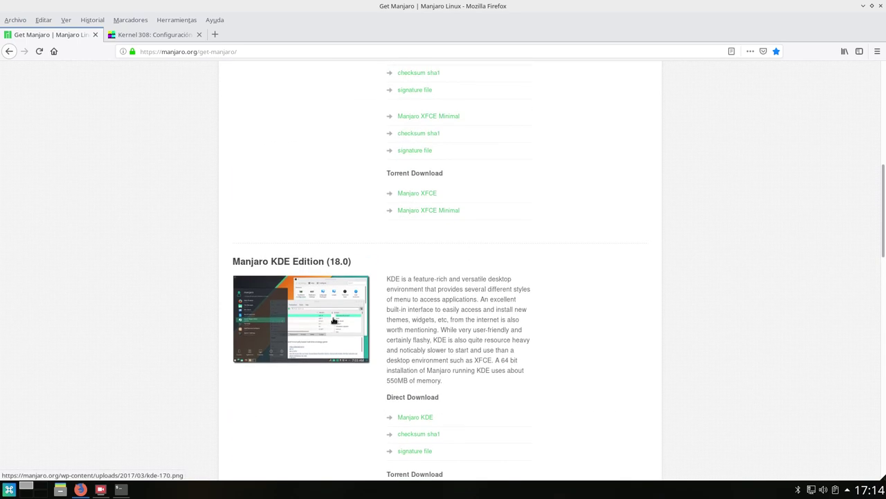
scroll(331, 319, up, 11)
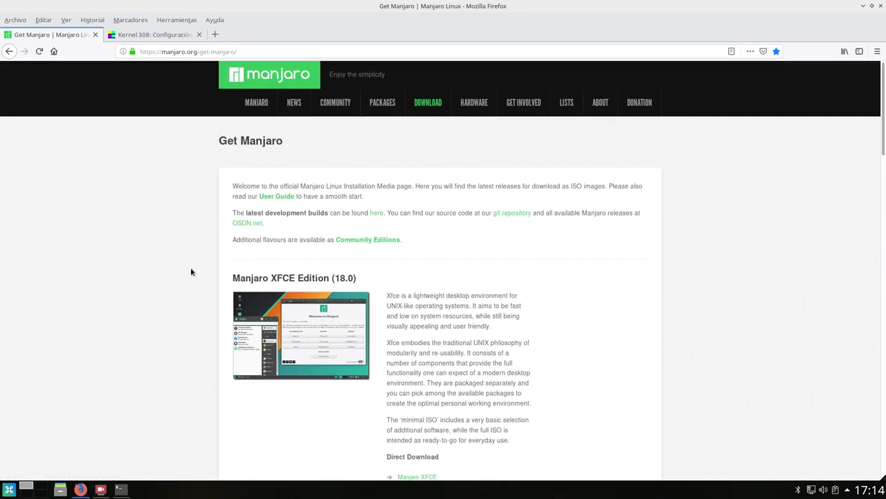
click(863, 5)
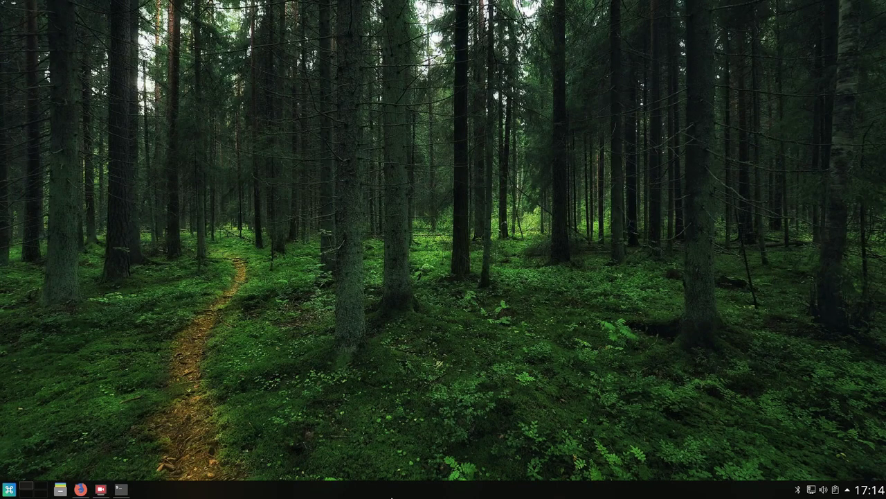
- Restore the Konsole window, enlarge it, highlight the kernel version in the neofetch output, and minimize it
click(120, 488)
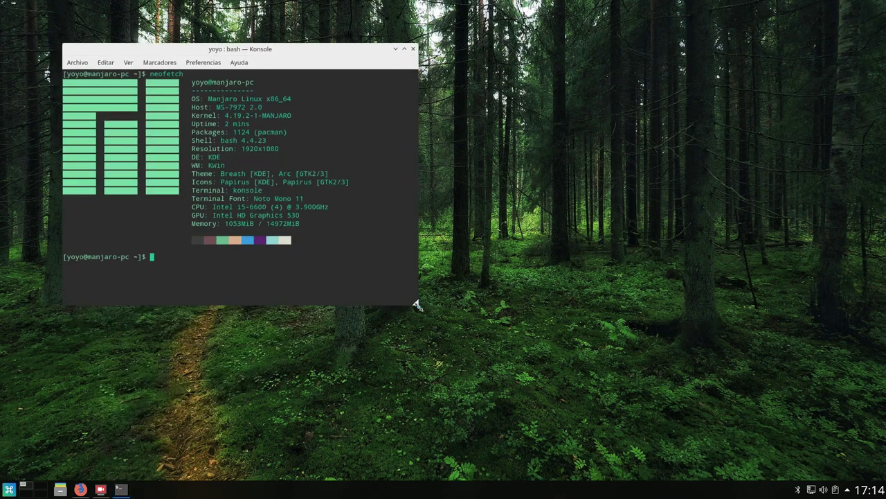
drag(416, 303, 735, 400)
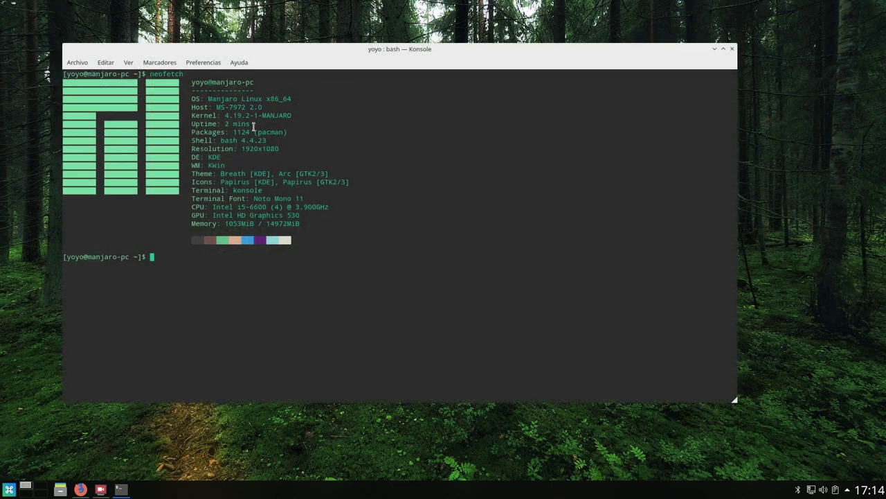
drag(295, 115, 225, 115)
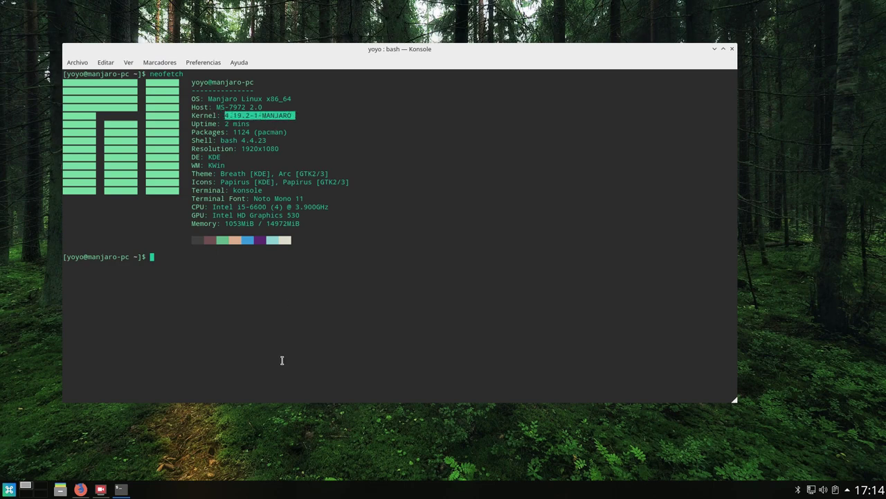
click(714, 50)
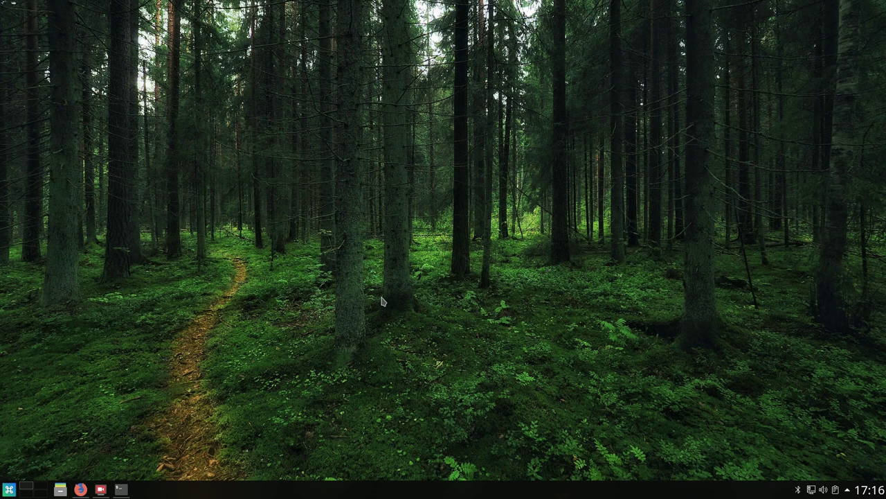
- Open Preferencias del sistema, move its window to the centre of the desktop, and look over all its setting categories
click(9, 489)
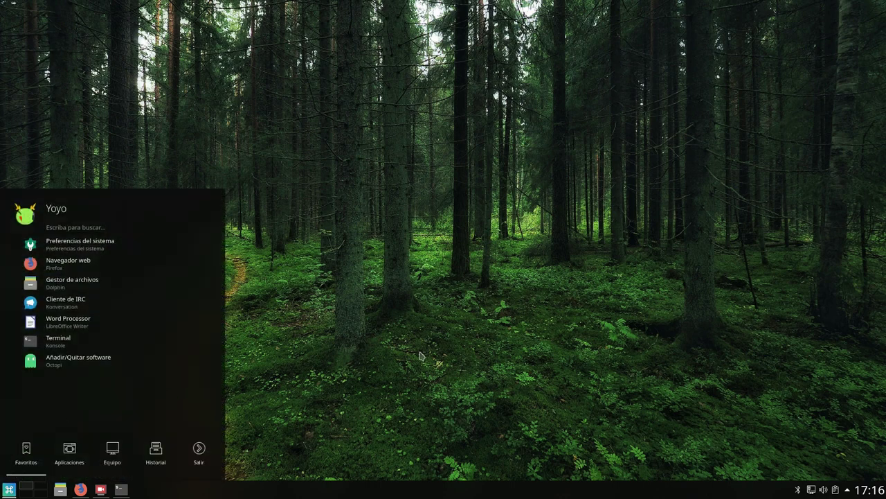
click(61, 243)
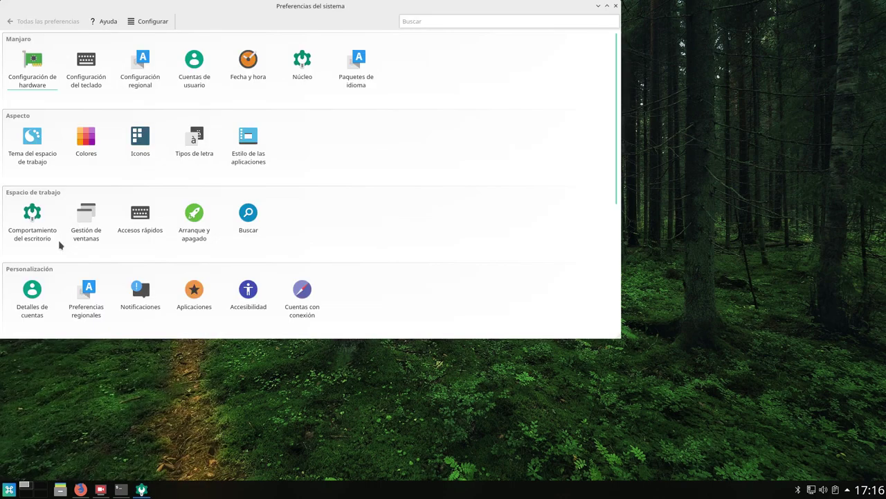
drag(297, 32, 457, 74)
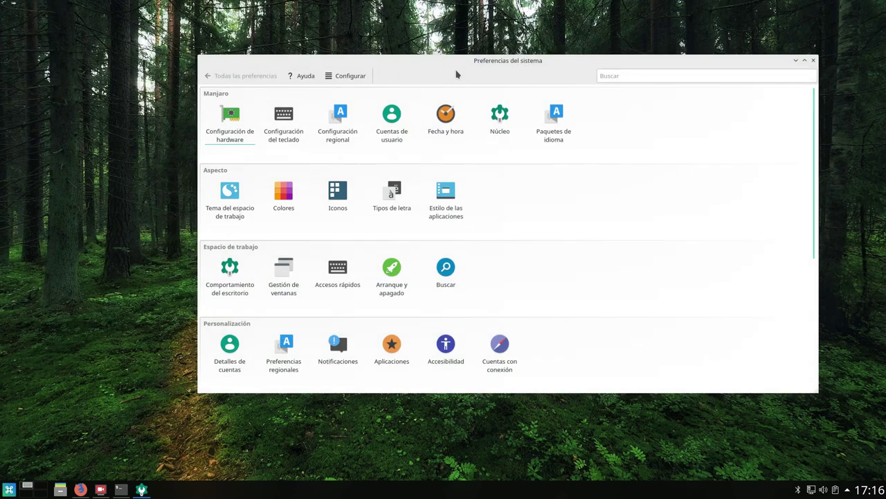
scroll(467, 185, down, 3)
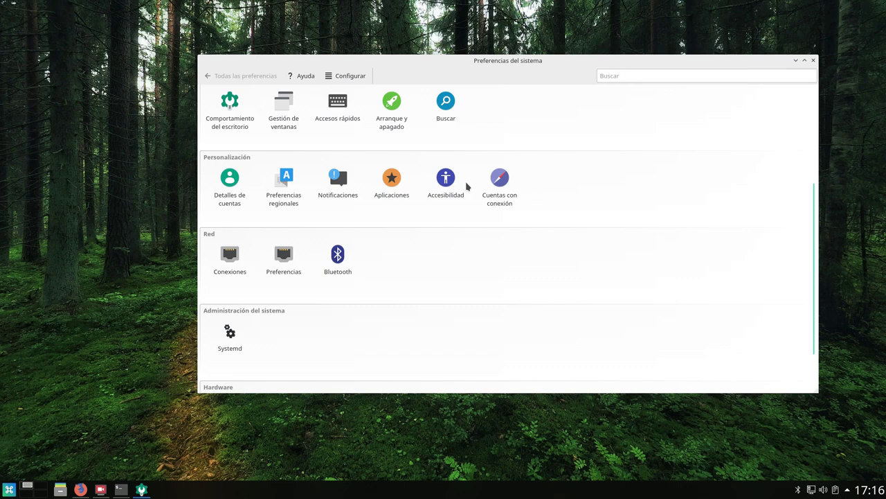
scroll(467, 186, down, 1)
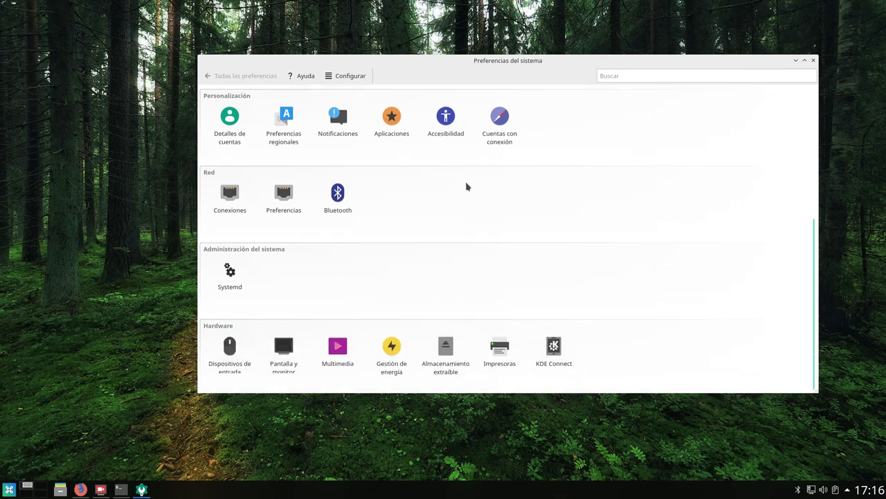
scroll(467, 186, up, 4)
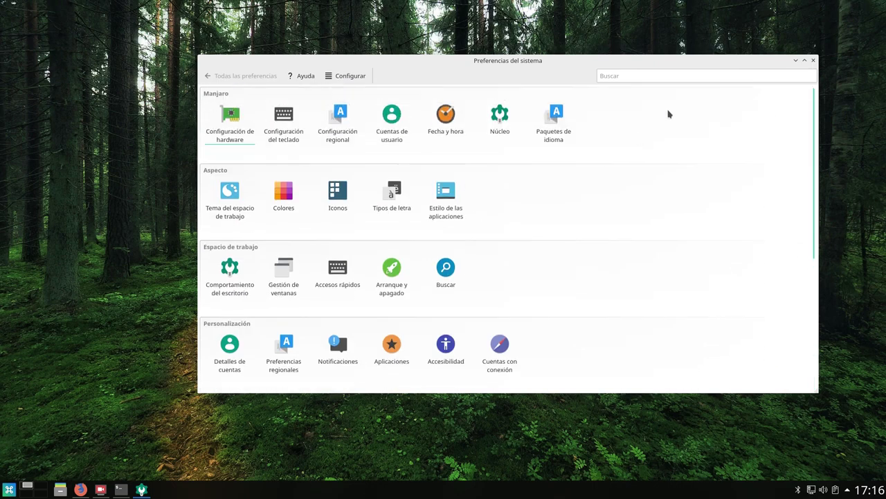
click(561, 58)
drag(534, 69, 473, 70)
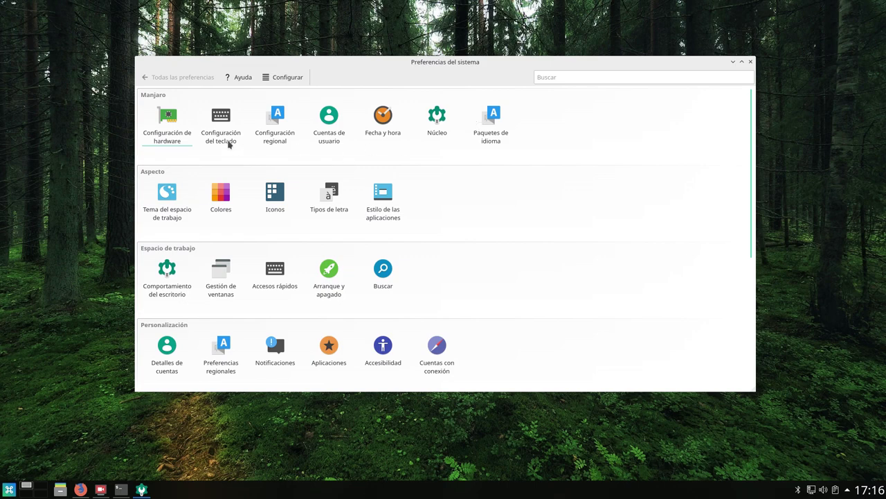
- Review the detected drivers in Configuración de hardware and the layout settings in Configuración del teclado, and return to all preferences
click(173, 123)
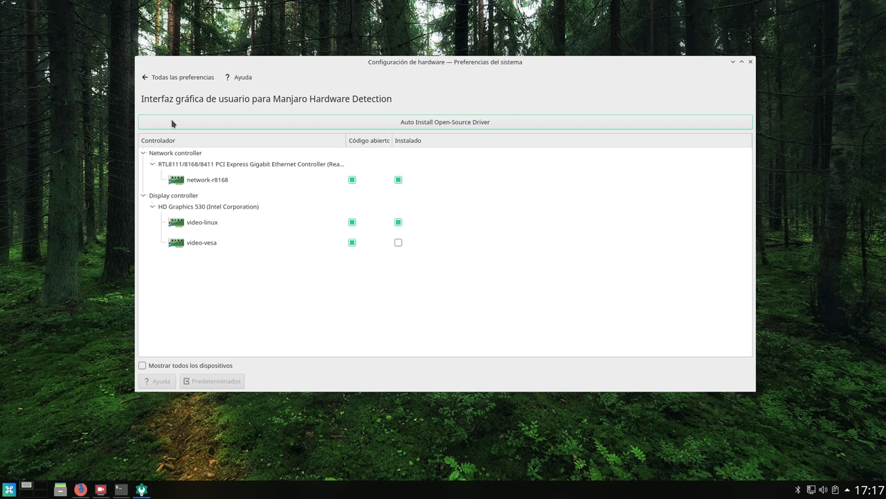
click(178, 81)
click(221, 123)
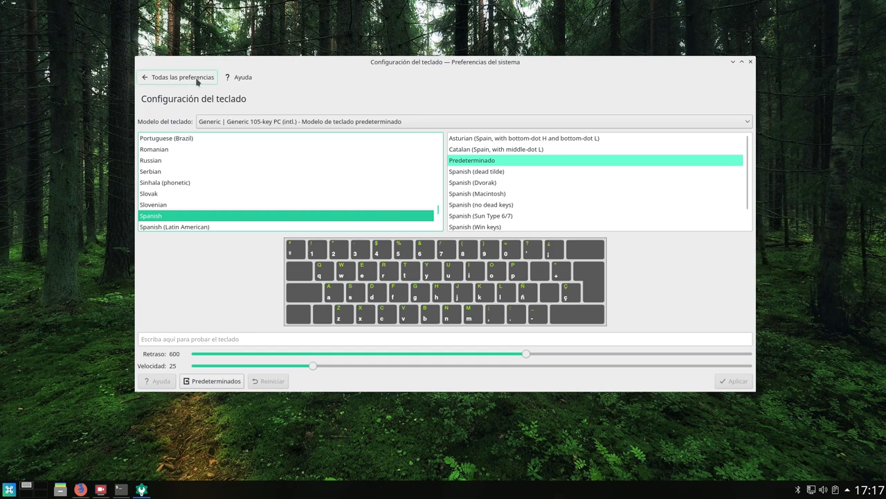
click(145, 78)
- Review the system locales and detailed settings in Configuración regional, and return to all preferences
click(277, 123)
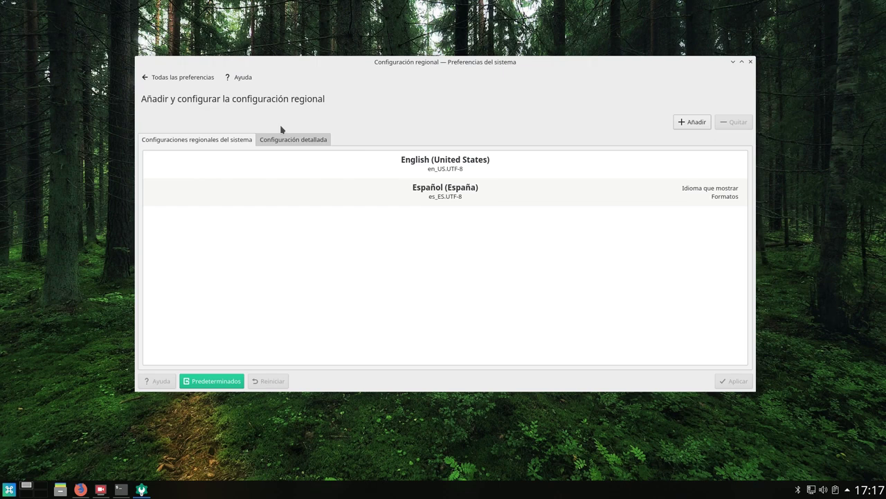
click(284, 139)
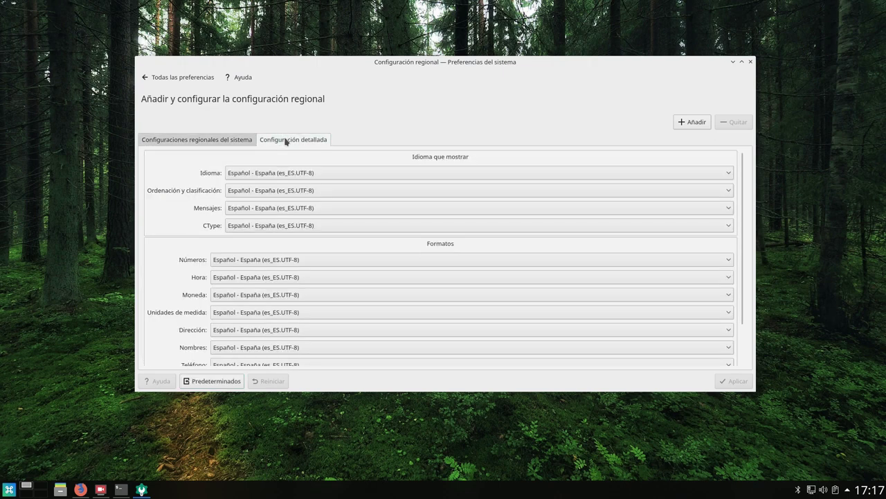
click(229, 141)
click(168, 77)
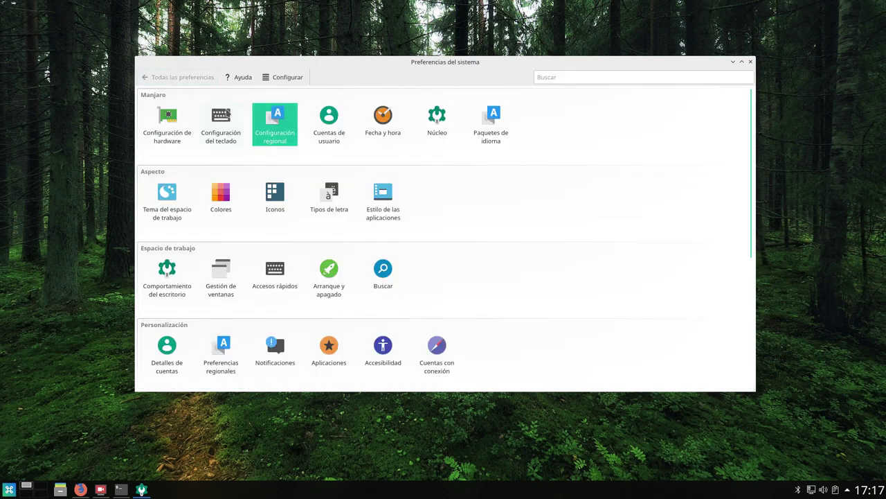
- Show the administrator account's details in Cuentas de usuario, check the Fecha y hora settings, and return to all preferences
click(329, 126)
click(178, 160)
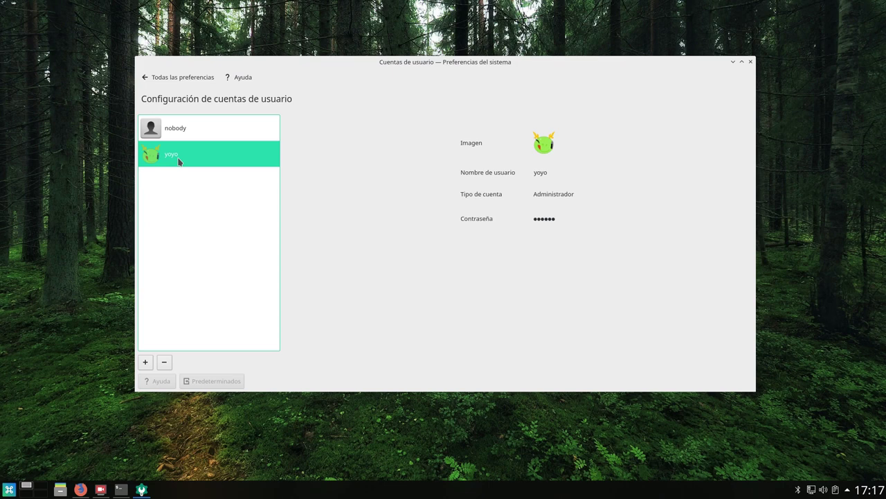
click(197, 77)
click(389, 128)
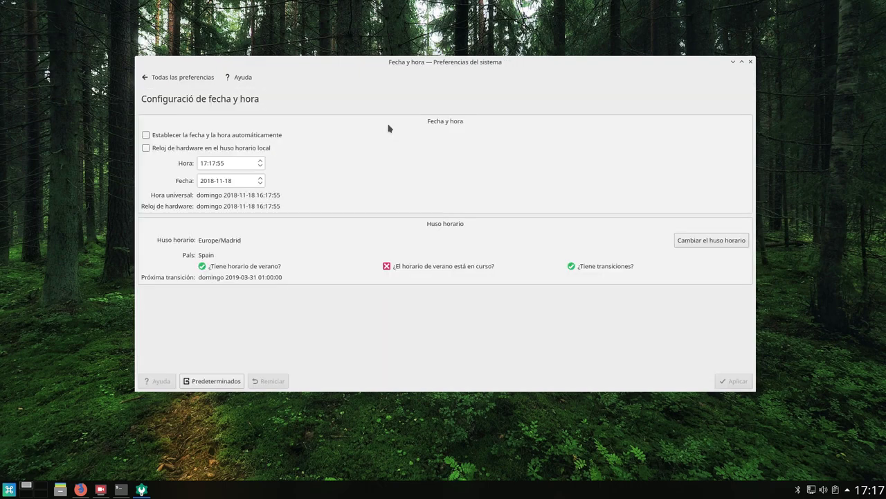
click(194, 77)
- Examine the whole list of Linux kernels offered in Núcleo, and return to all preferences
click(437, 119)
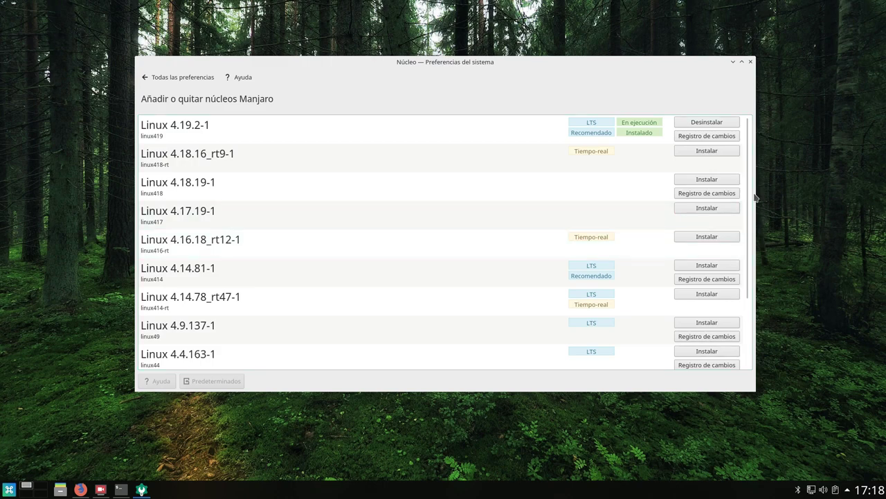
mouse_move(748, 232)
mouse_down()
mouse_move(754, 296)
mouse_move(748, 230)
mouse_up()
scroll(459, 255, down, 3)
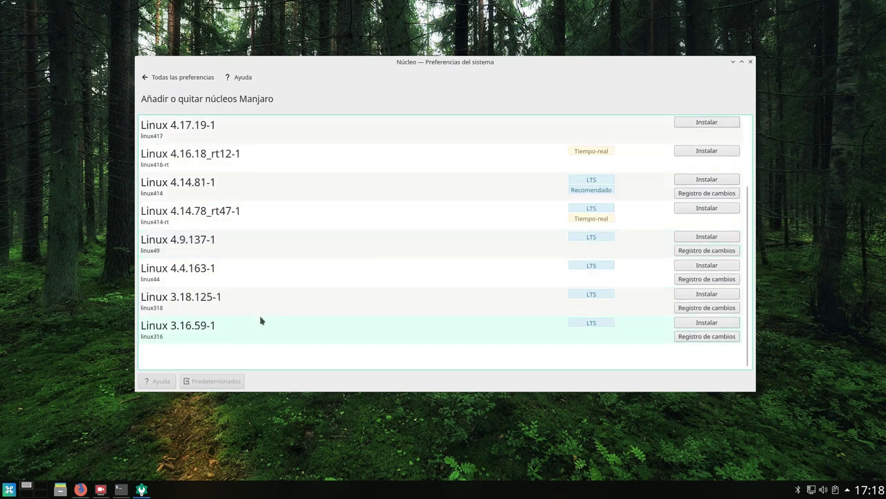
scroll(261, 320, up, 3)
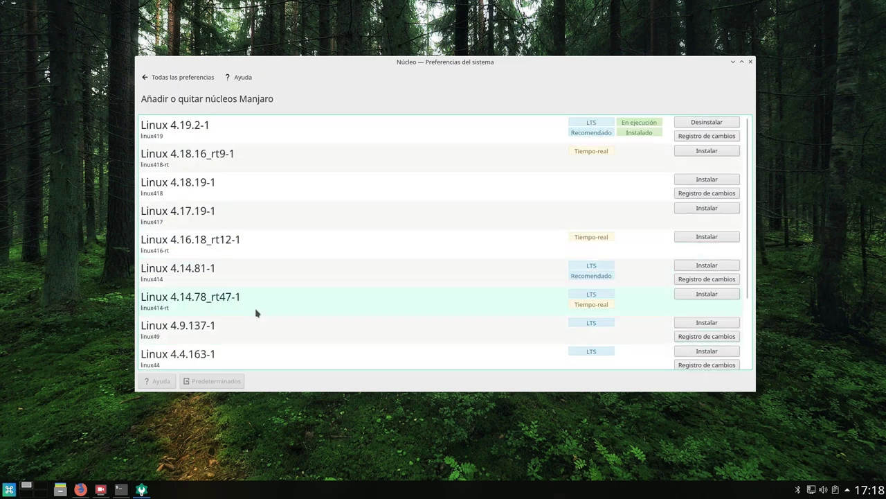
click(186, 78)
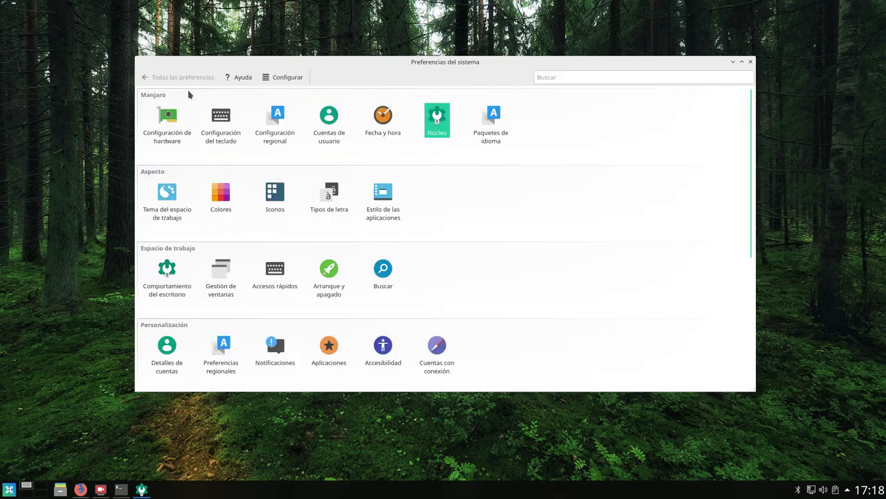
- Compare the available and installed language packages in Paquetes de idioma, and return to all preferences
click(485, 131)
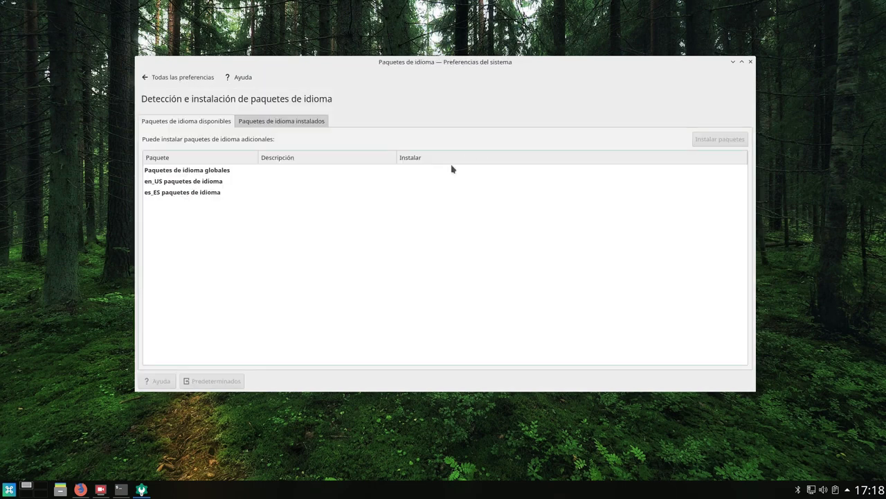
click(295, 126)
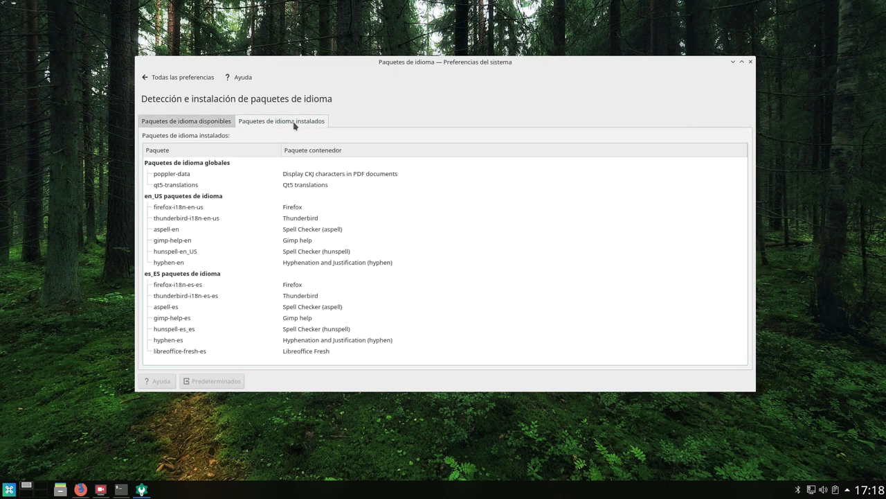
click(166, 123)
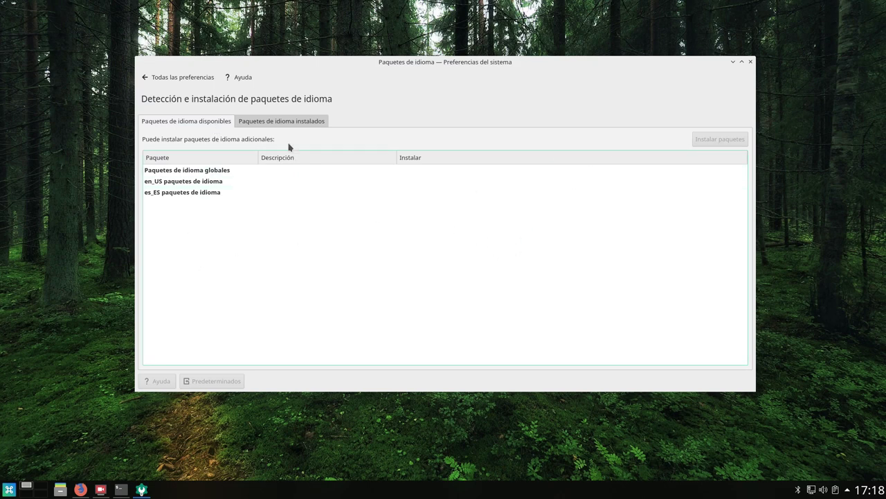
click(192, 79)
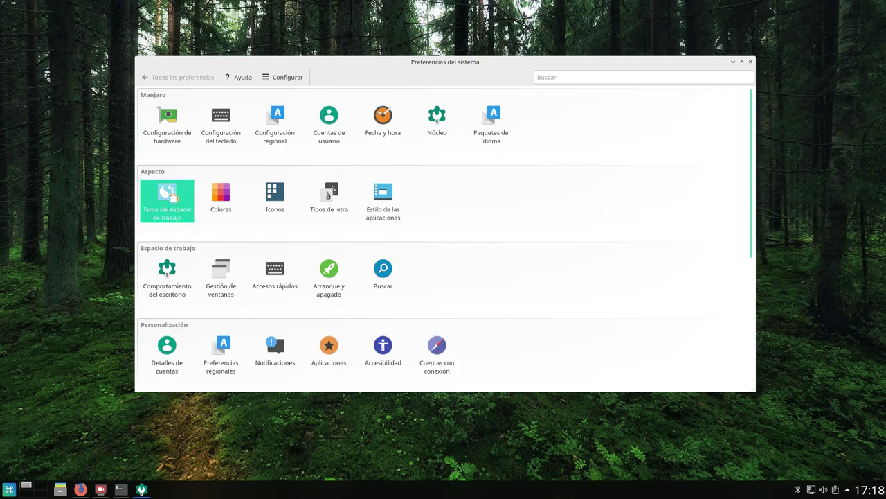
- View the look, desktop theme, cursor theme and splash screen pages of Tema del espacio de trabajo, and return to all preferences
click(172, 195)
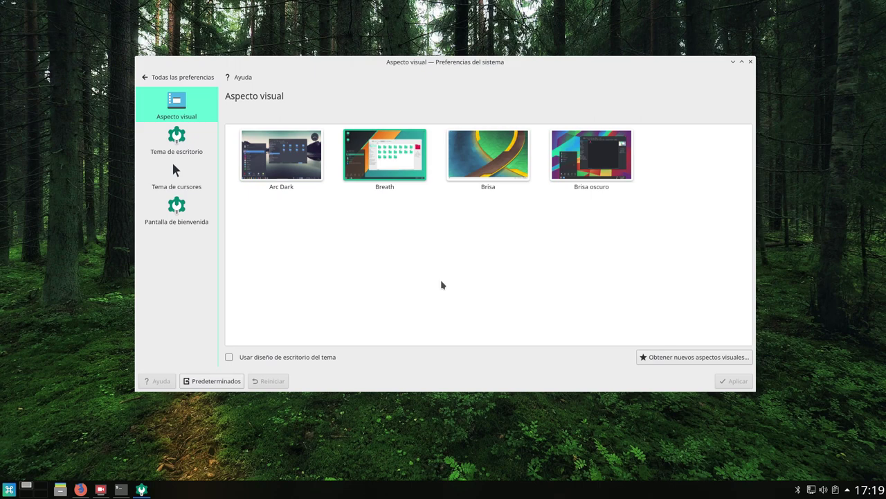
click(197, 144)
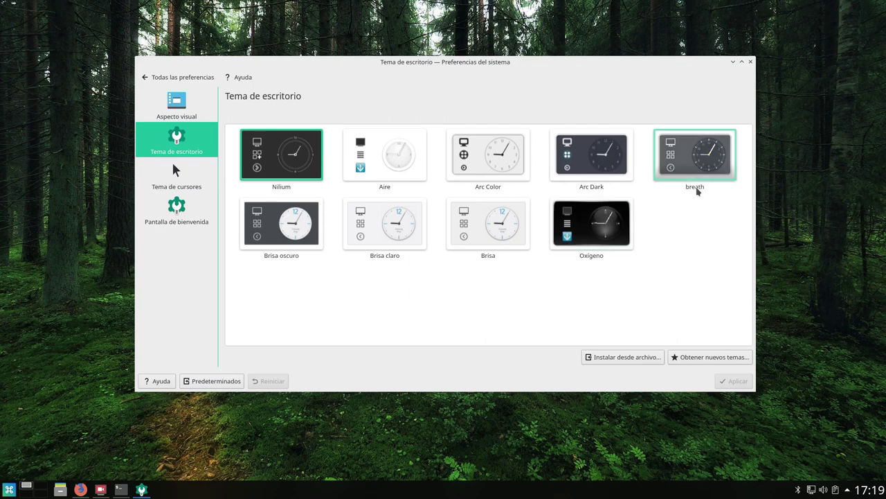
click(177, 176)
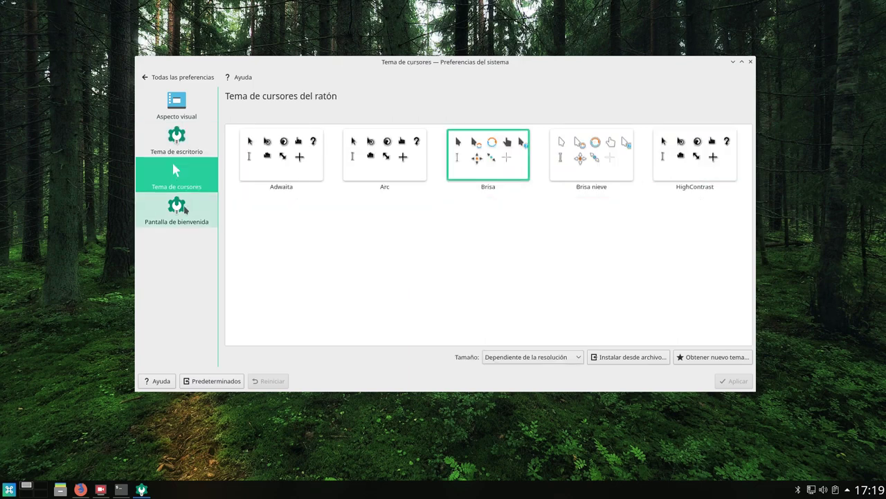
click(184, 210)
click(175, 77)
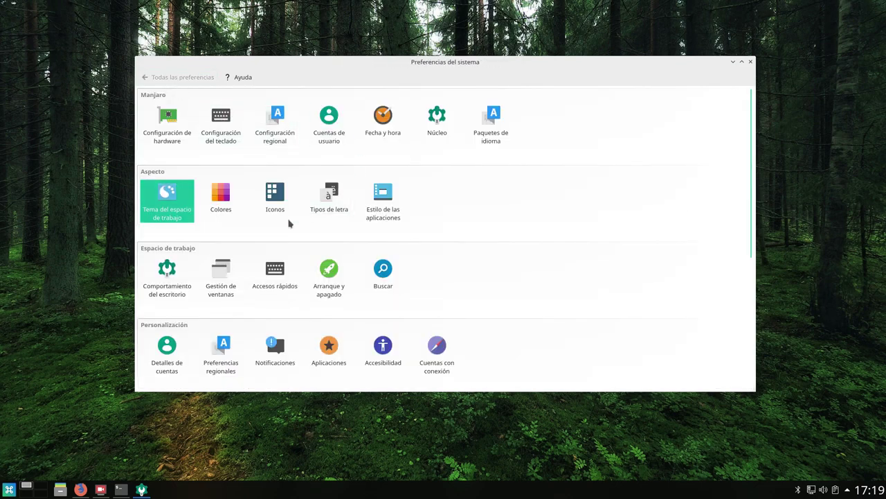
- Look over the application colour schemes in Colores and the icon themes in Iconos, and return to all preferences
click(224, 202)
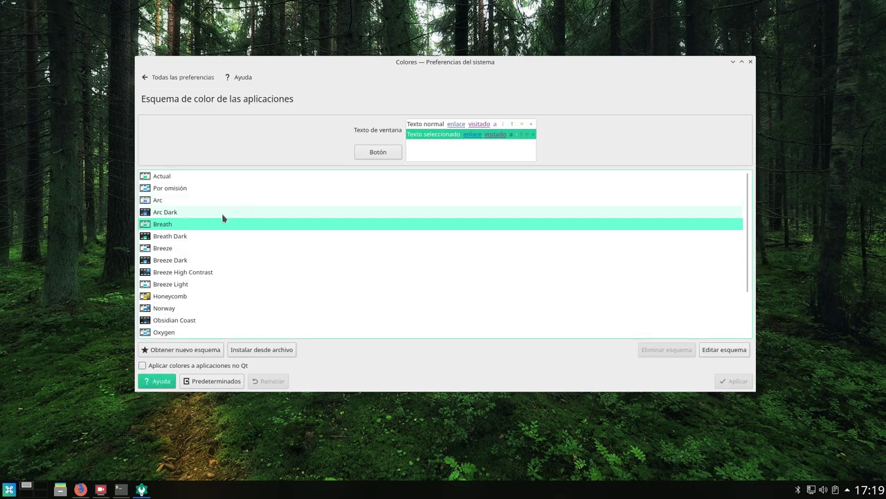
click(178, 77)
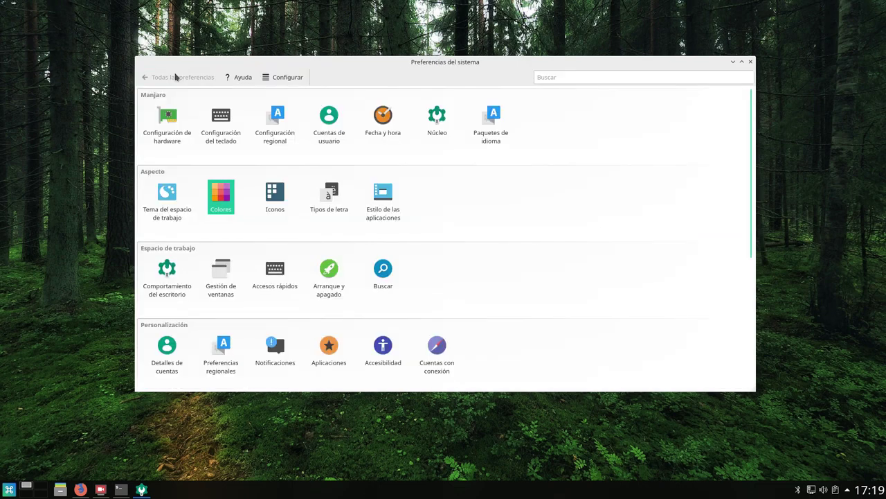
click(277, 196)
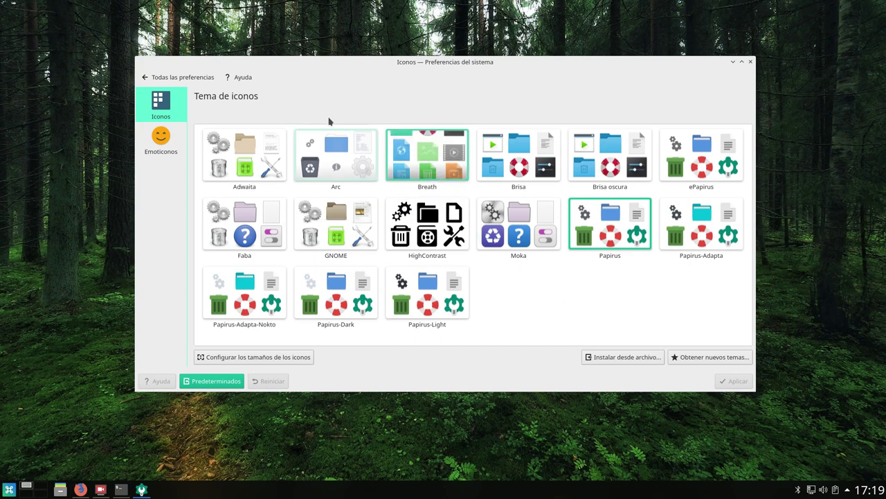
click(206, 77)
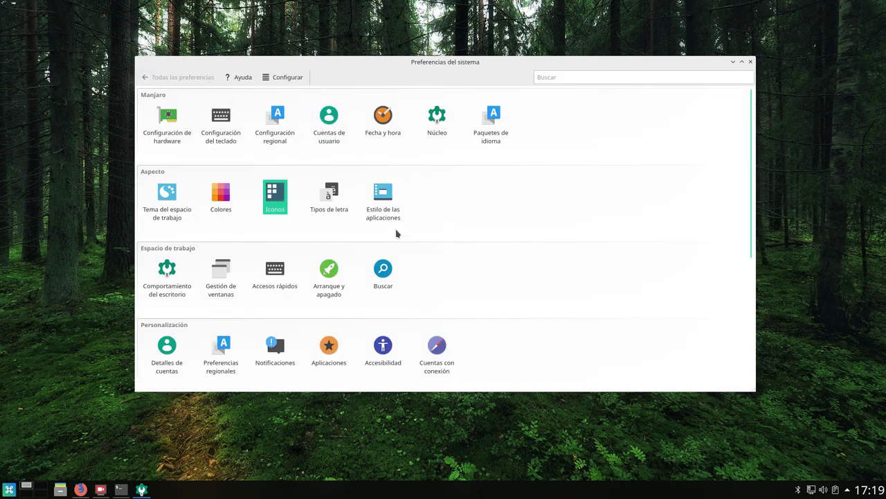
- Review the GNOME (GTK) application style in Estilo de las aplicaciones, recheck the Colores schemes, and return to all preferences
click(394, 198)
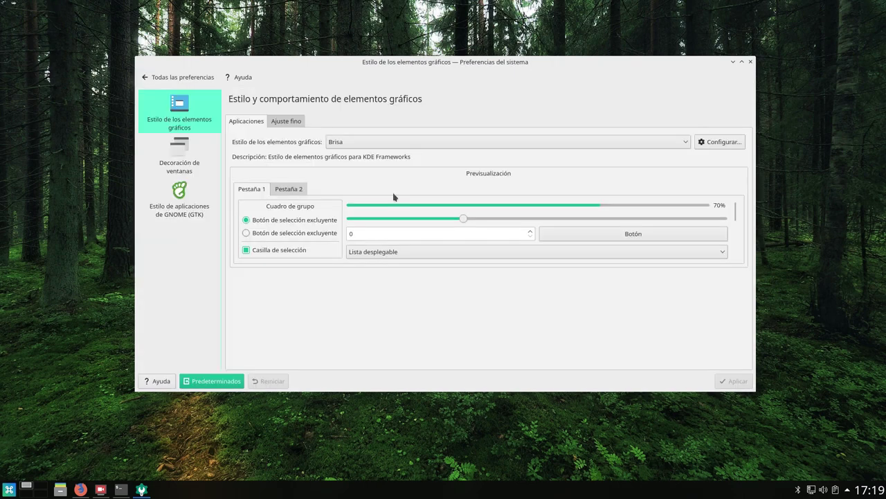
click(196, 207)
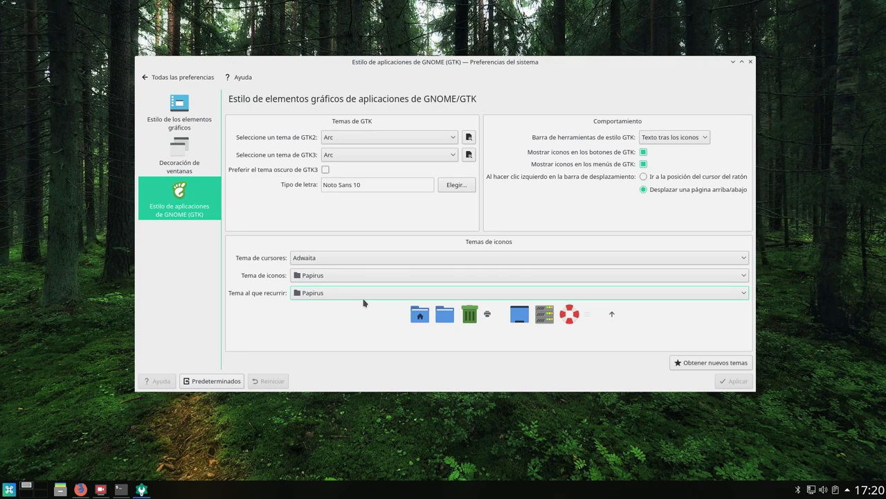
click(179, 77)
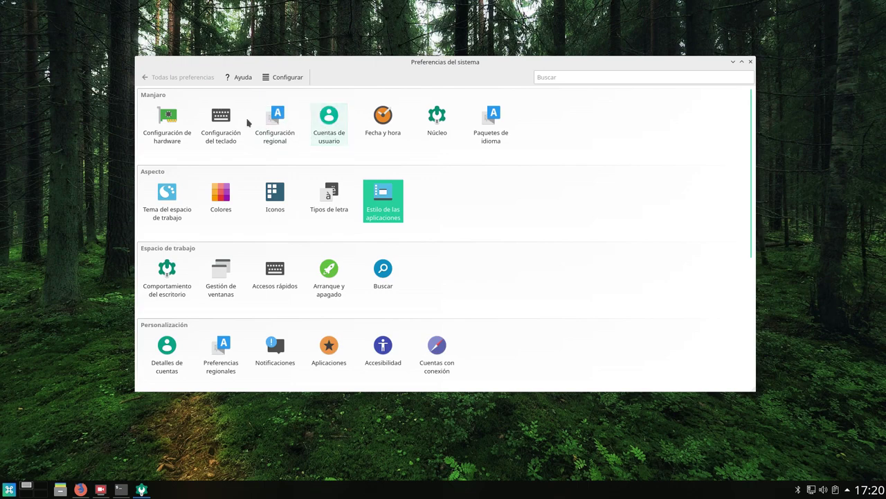
click(221, 194)
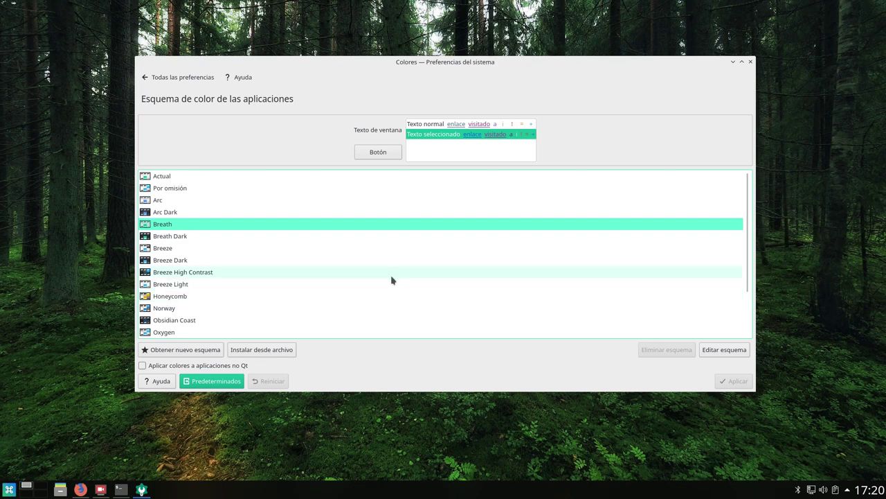
click(186, 78)
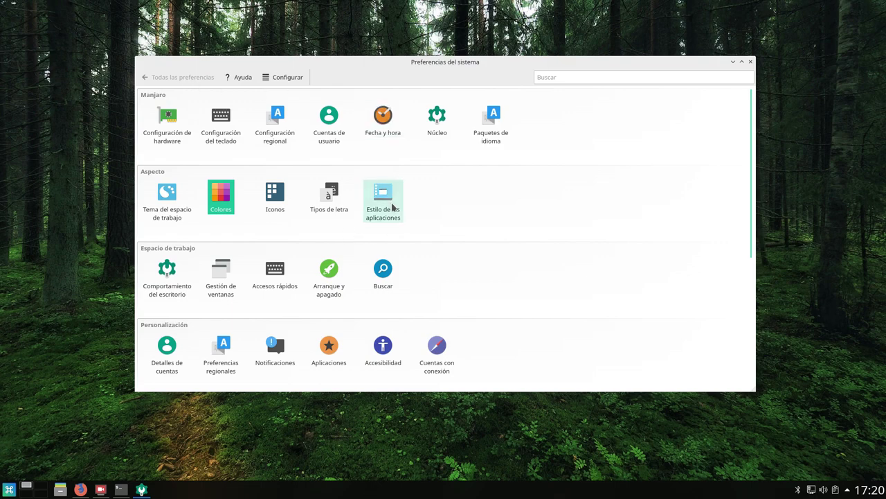
- View the font settings in Tipos de letra and the Estilo de las aplicaciones page, and return to all preferences
click(339, 201)
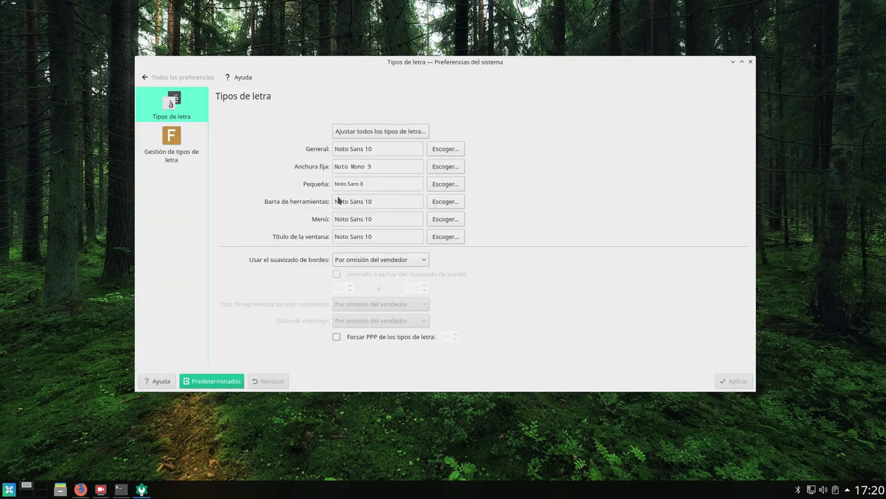
click(173, 78)
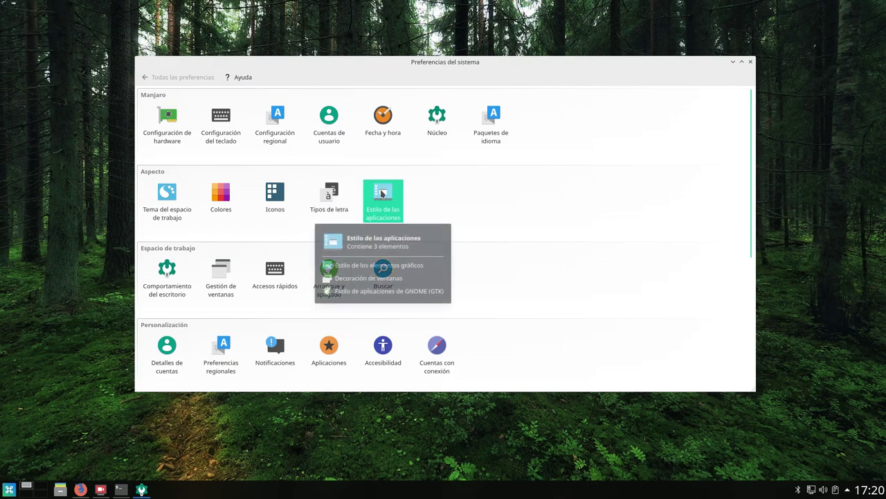
click(381, 194)
click(177, 77)
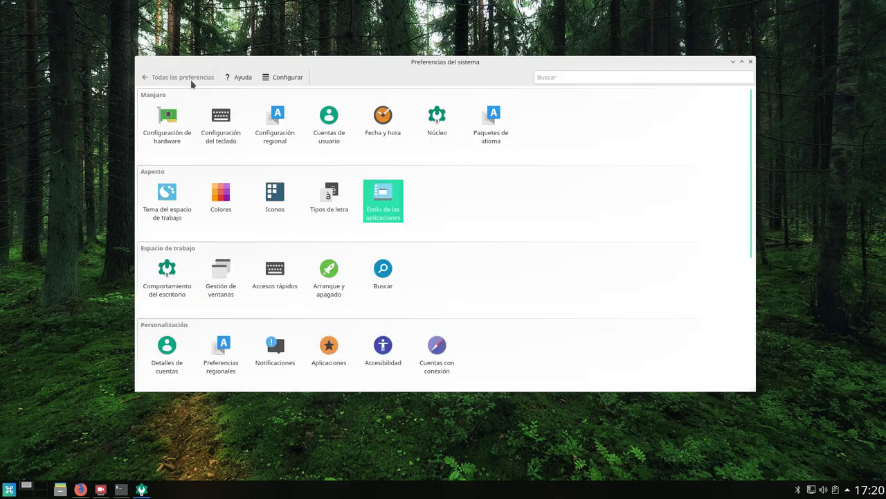
- Inspect the screen locking activation options under Bloqueo de pantalla in Comportamiento del escritorio
scroll(277, 181, down, 1)
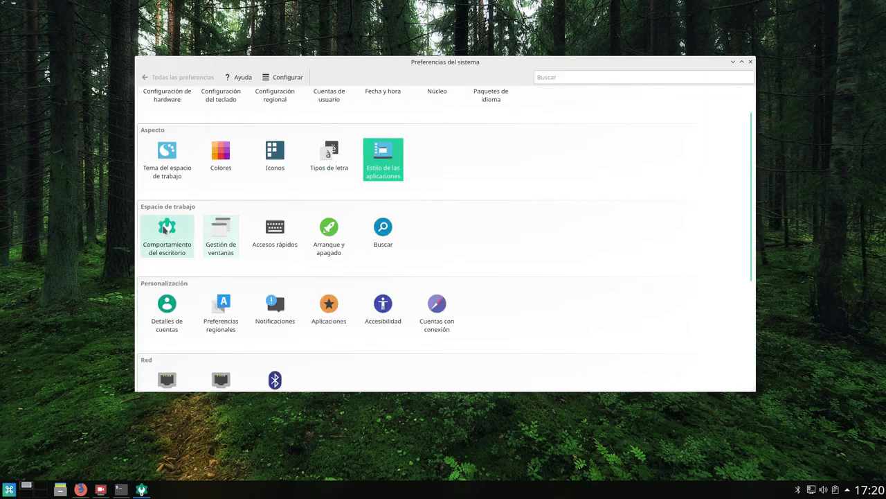
click(164, 231)
click(182, 246)
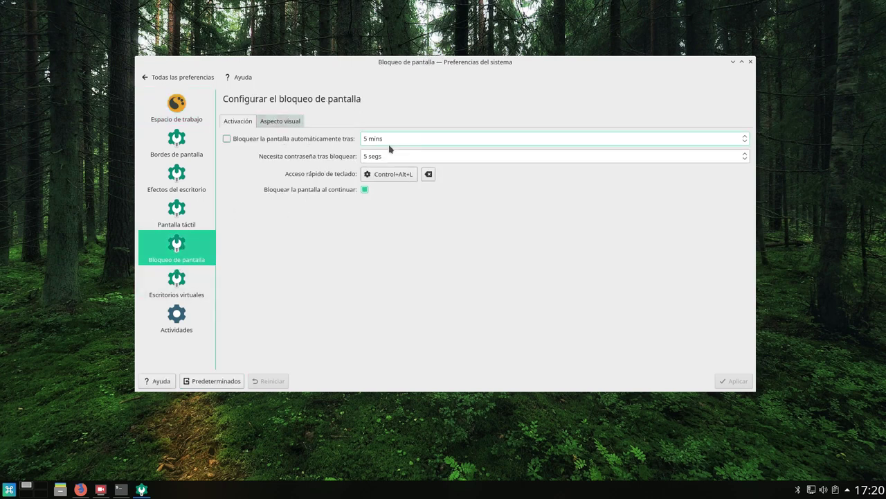
- Review the actions for the upper-left active corner in Bordes de pantalla, keeping Presentar ventanas - Escritorio actual
click(171, 147)
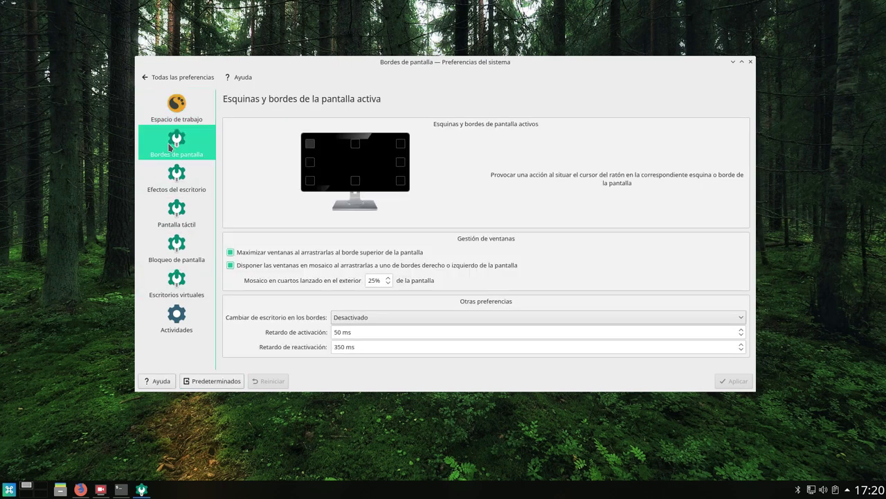
click(312, 145)
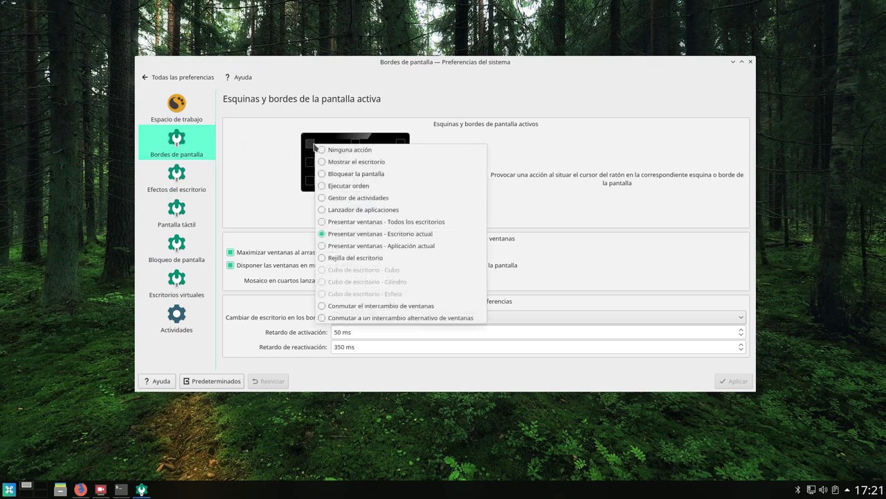
click(350, 236)
mouse_move(0, 0)
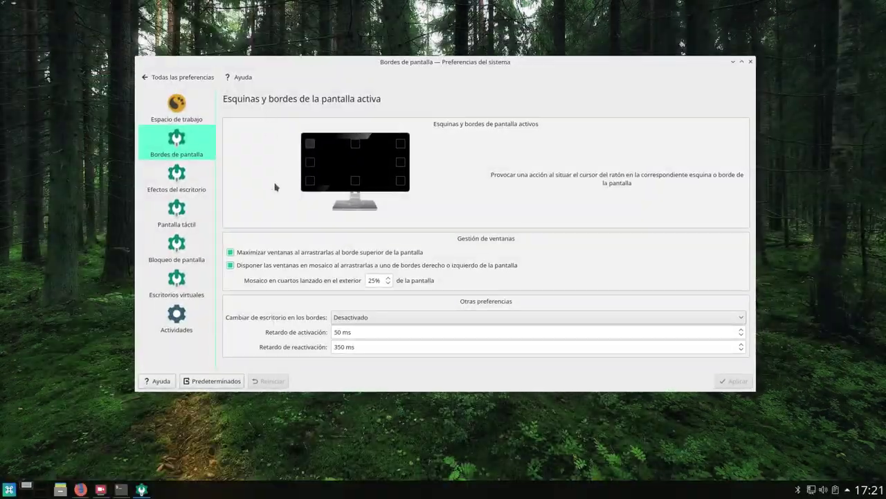
click(310, 143)
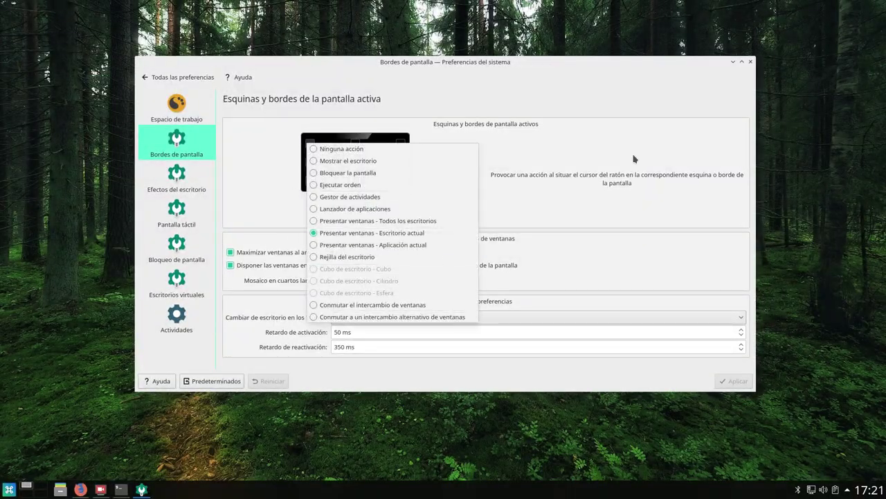
click(644, 128)
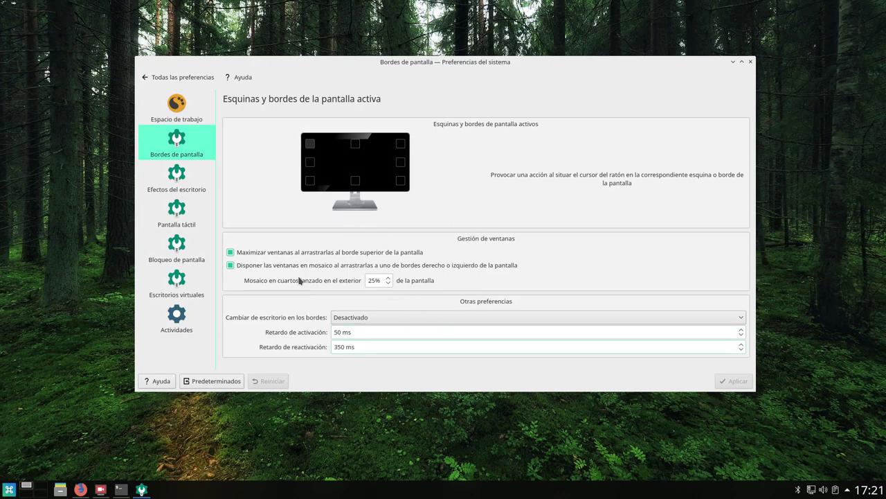
- Look through the Efectos del escritorio list down to the Lámpara mágica and Ventanas tambaleantes effects
click(192, 188)
scroll(404, 277, down, 8)
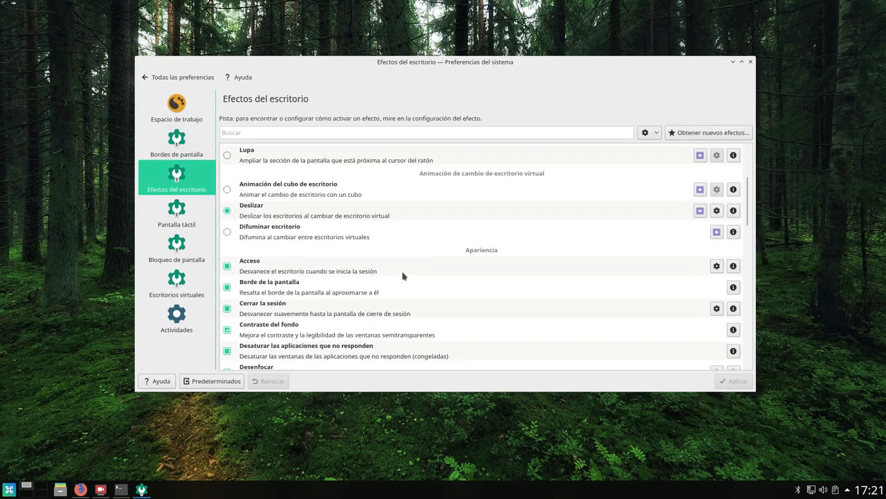
scroll(404, 277, down, 4)
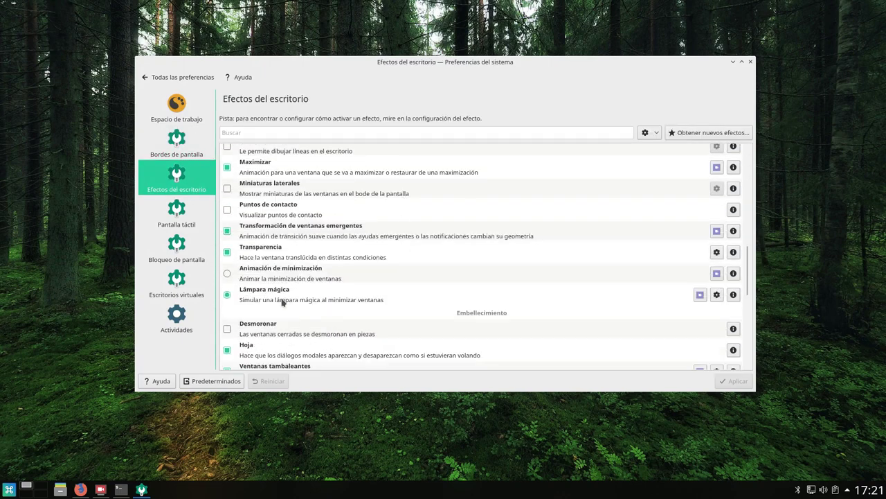
scroll(305, 293, down, 1)
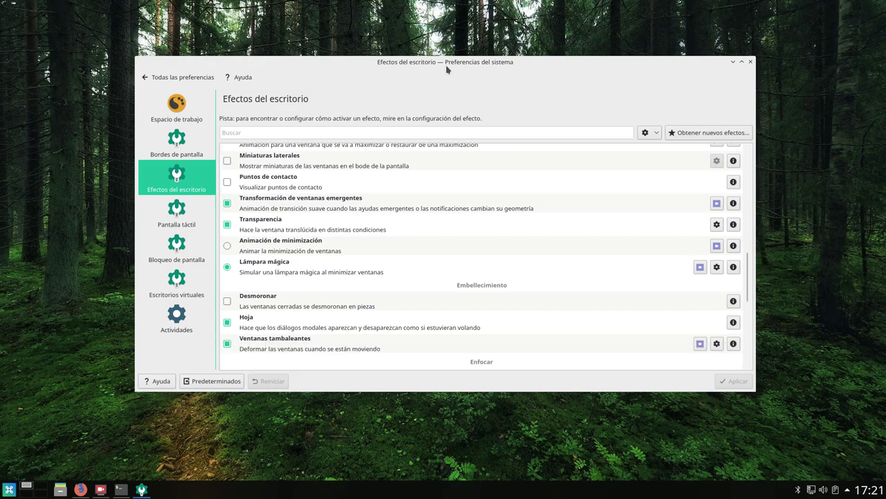
- Demonstrate the wobbly-window and magic-lamp effects by moving, minimizing and restoring the preferences window, and return to all preferences
drag(449, 62, 469, 58)
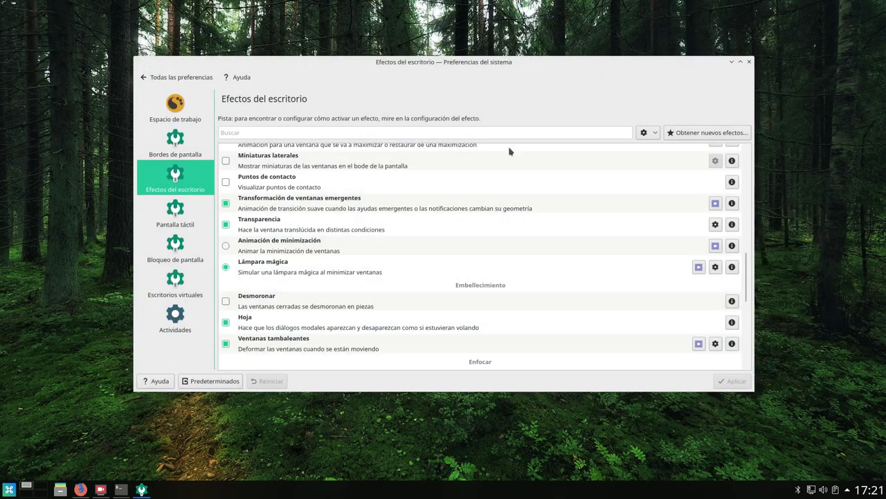
click(731, 62)
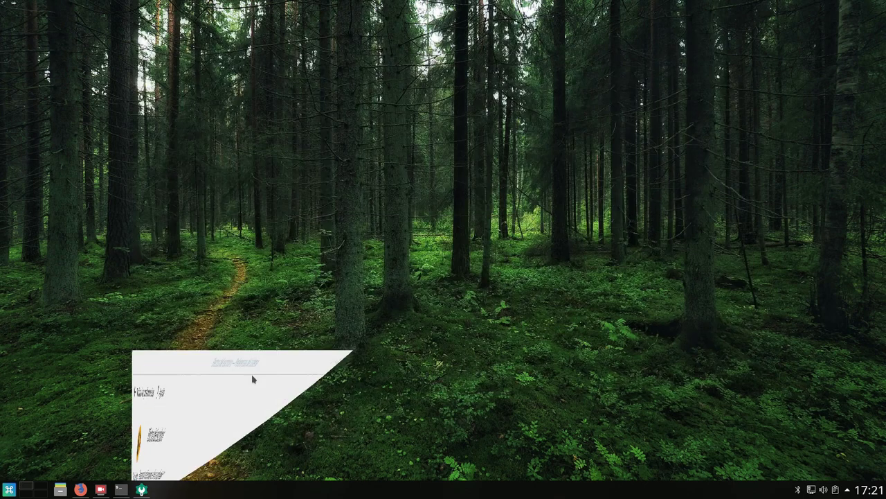
click(140, 490)
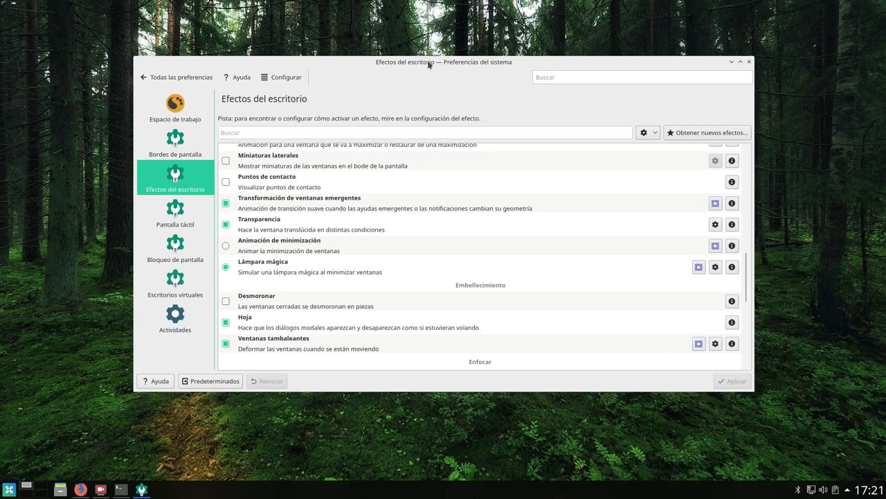
drag(428, 64, 435, 72)
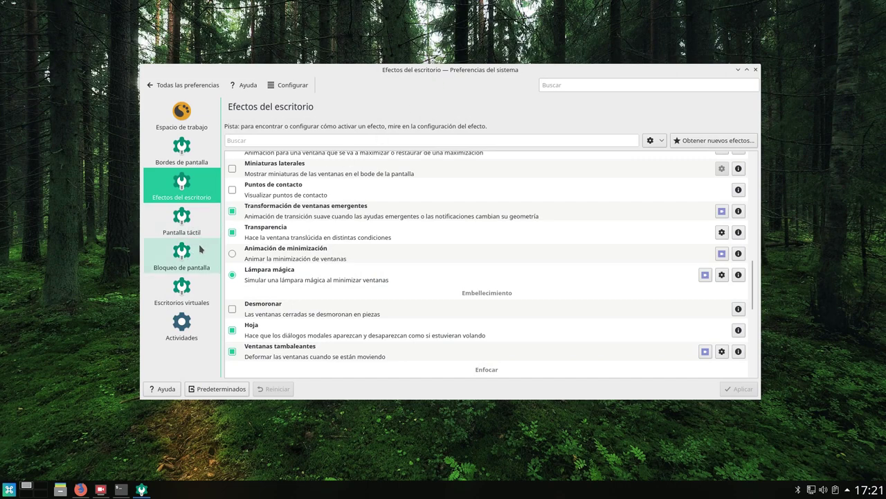
click(182, 84)
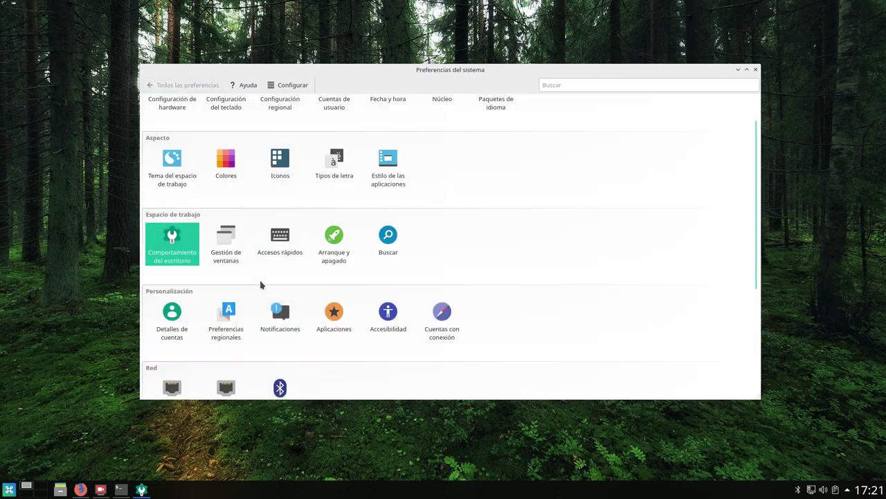
- View the window focus behaviour in Gestión de ventanas and Sesión de escritorio in Arranque y apagado, and return to all preferences
click(241, 252)
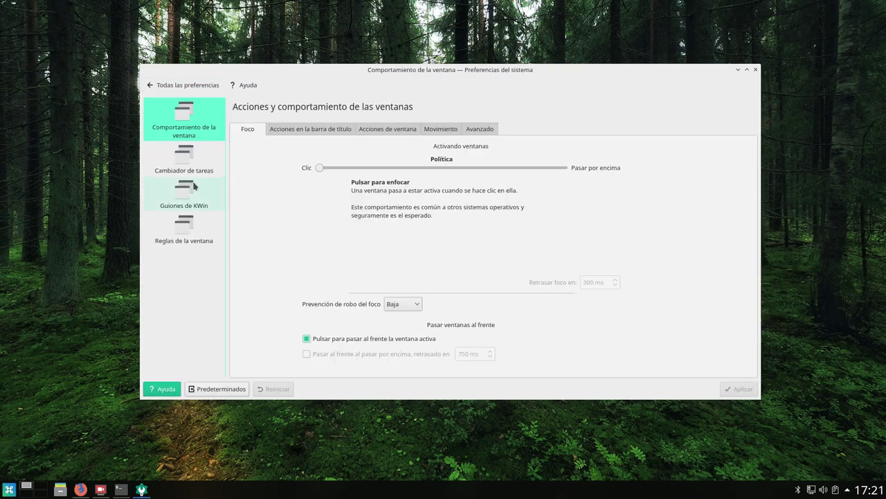
click(182, 84)
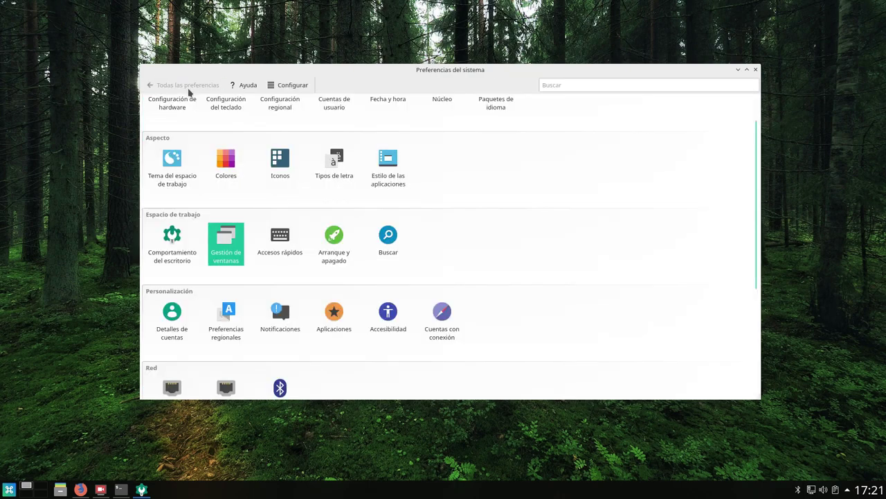
click(330, 236)
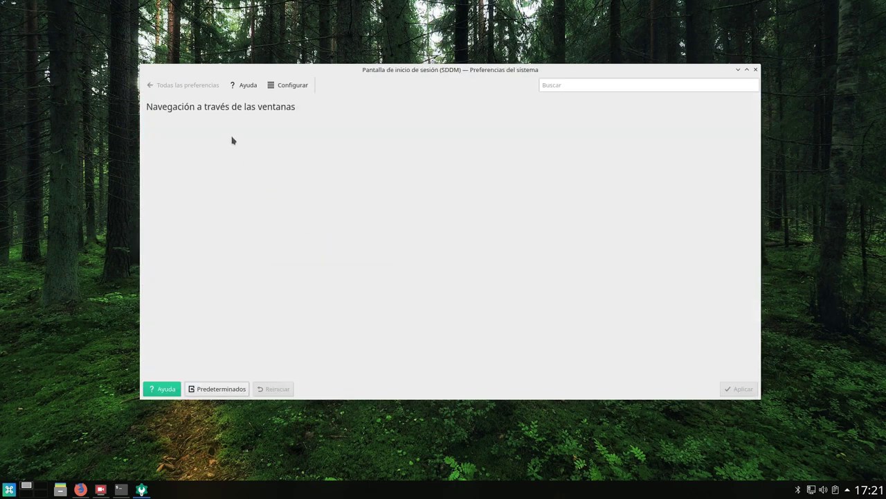
click(192, 236)
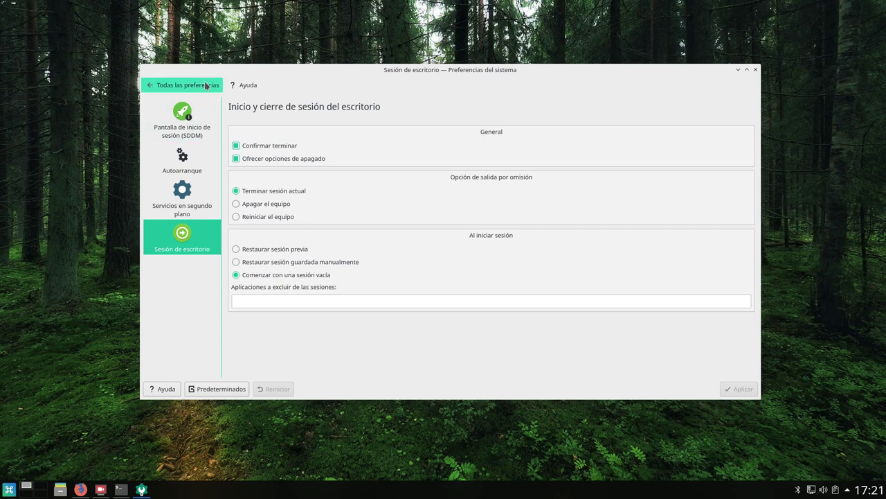
click(183, 85)
- Check the Plasma translation language in Preferencias regionales, and return to all preferences
scroll(425, 253, down, 3)
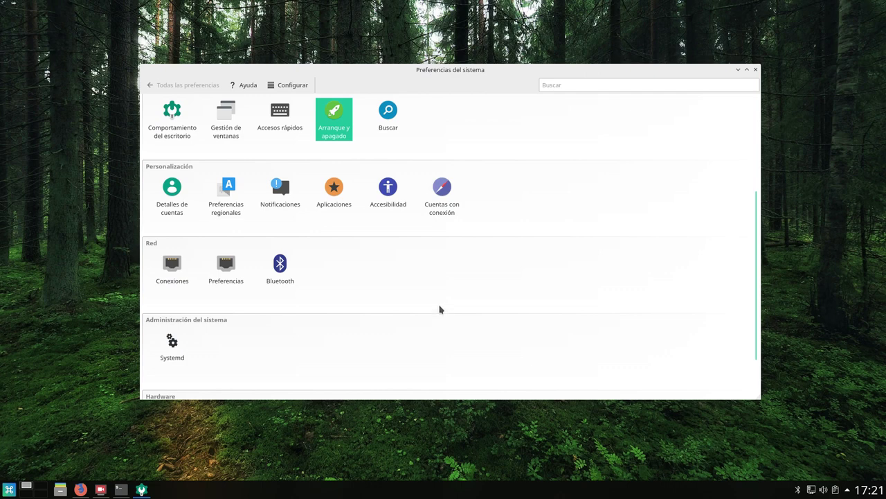
scroll(439, 310, down, 1)
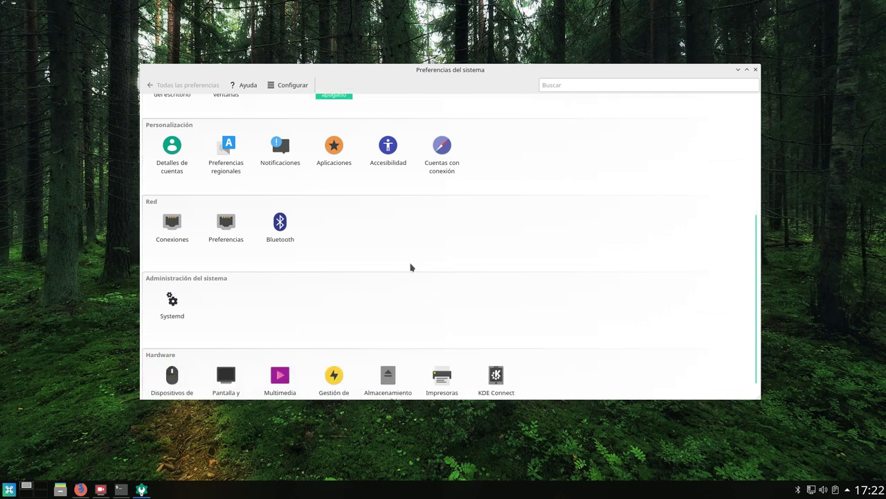
click(231, 158)
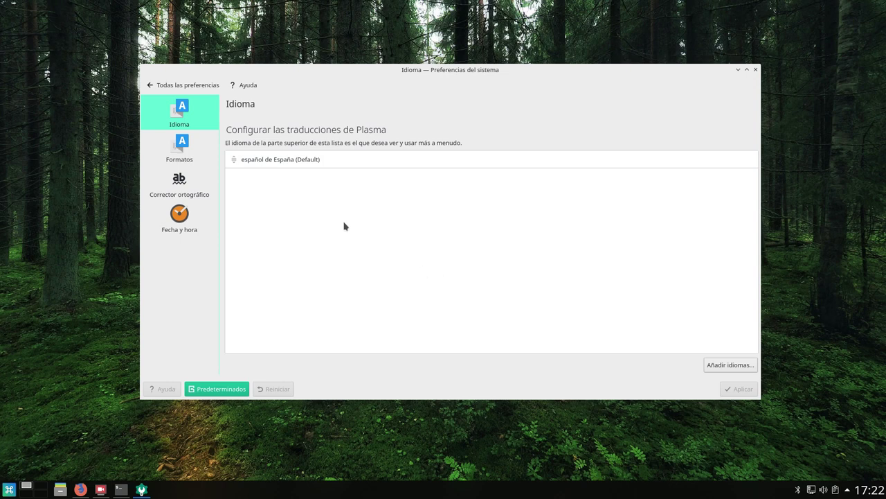
click(206, 99)
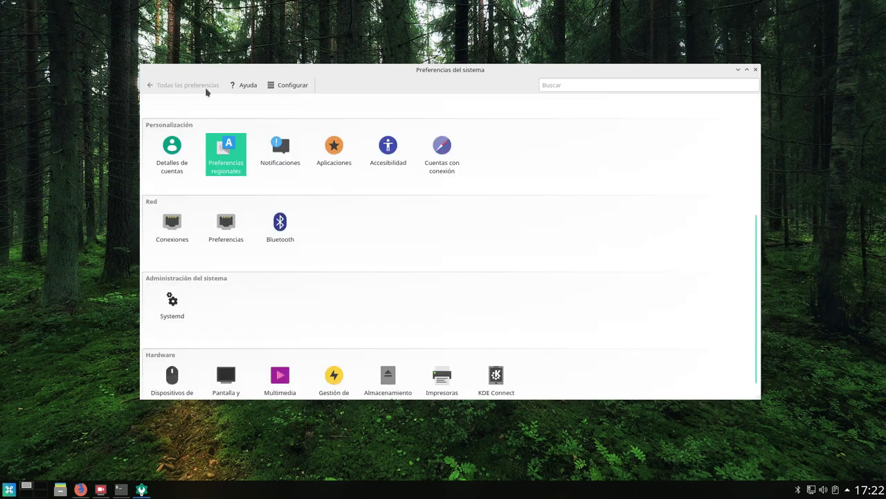
- Look over the Hardware category and the Ahorro de energía options in Gestión de energía, and return to all preferences
scroll(266, 287, down, 1)
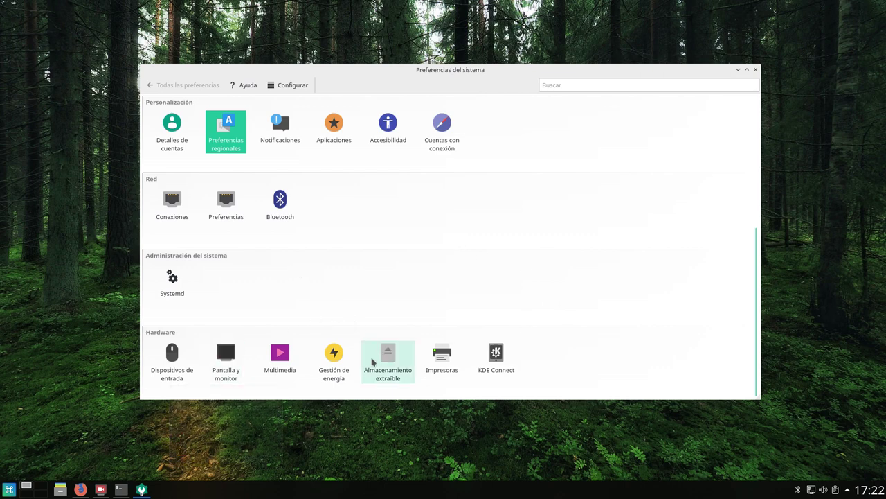
mouse_move(283, 362)
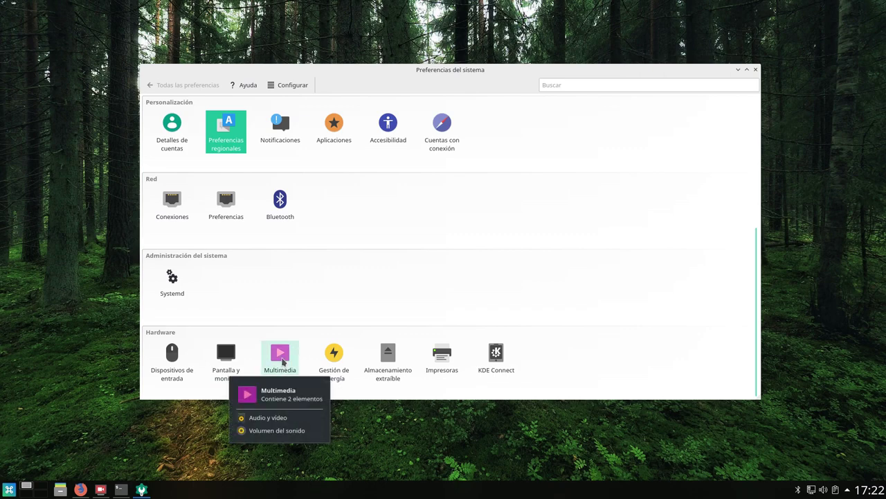
click(332, 354)
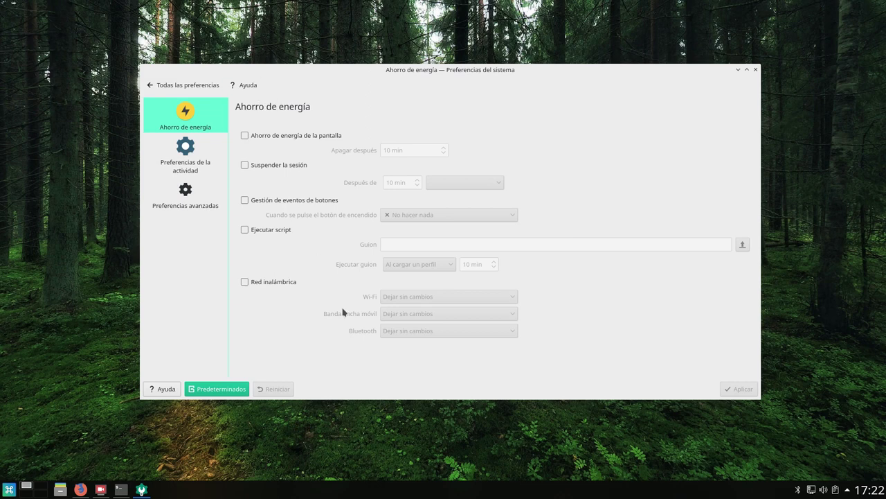
click(195, 85)
- Check the workspace click behaviour in Comportamiento del escritorio, return to all preferences, and close the system preferences
scroll(239, 250, up, 3)
click(178, 192)
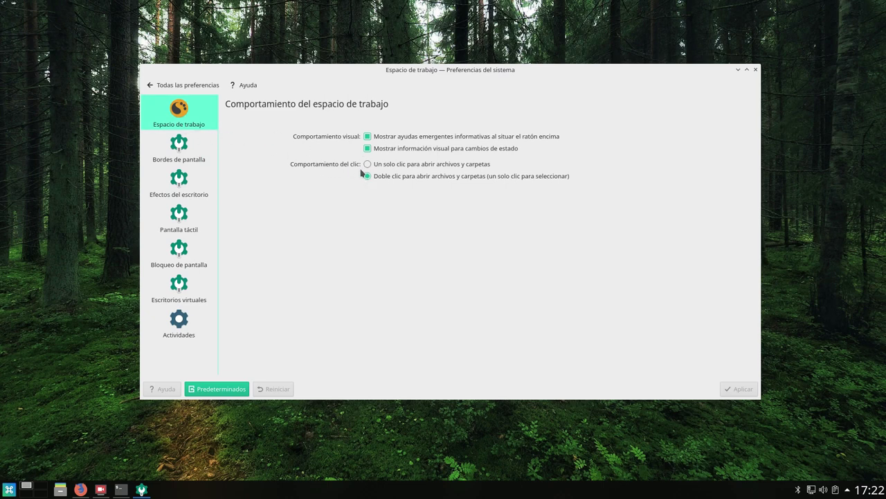
click(183, 84)
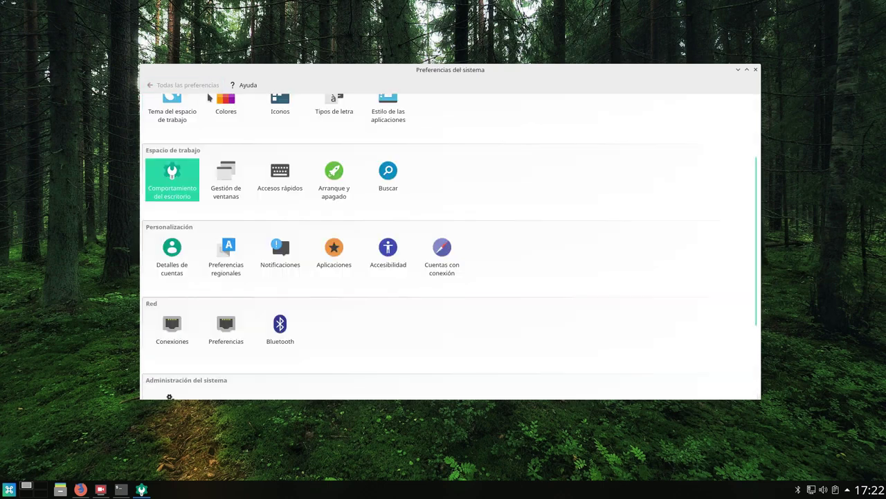
scroll(397, 269, down, 2)
scroll(408, 320, up, 3)
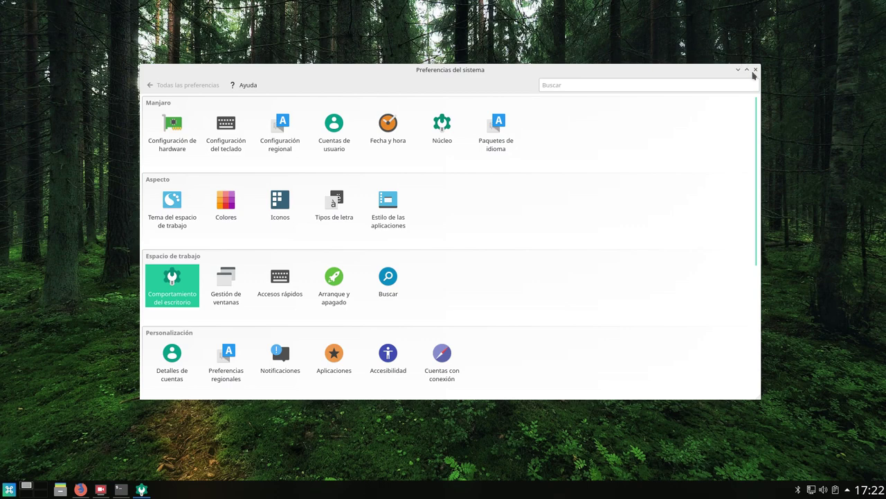
click(756, 70)
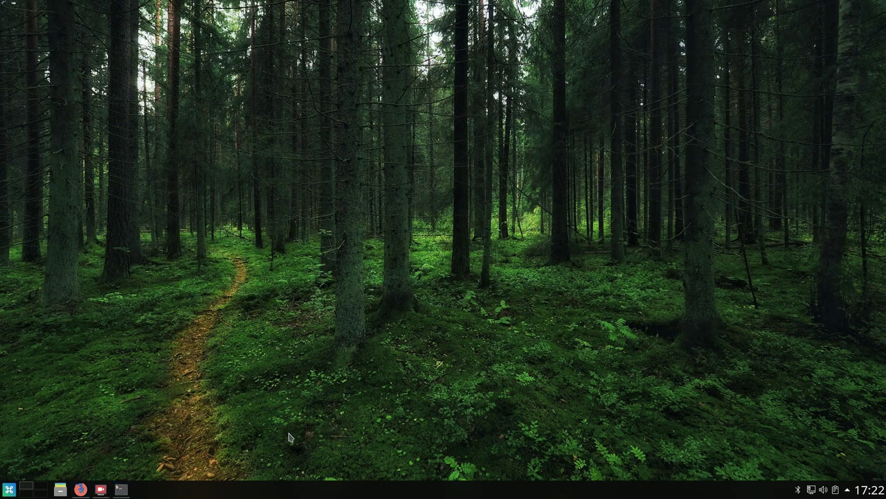
- Switch to the Konsole window to show the neofetch system information, and minimize it
click(124, 490)
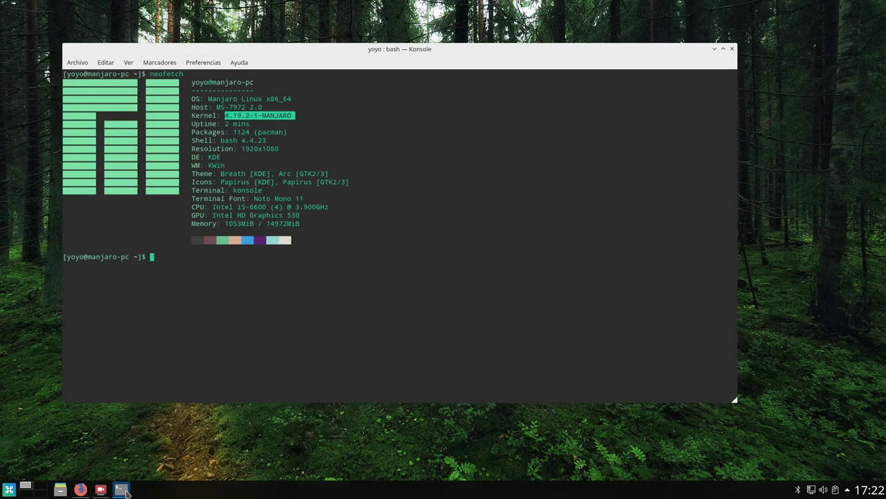
click(124, 490)
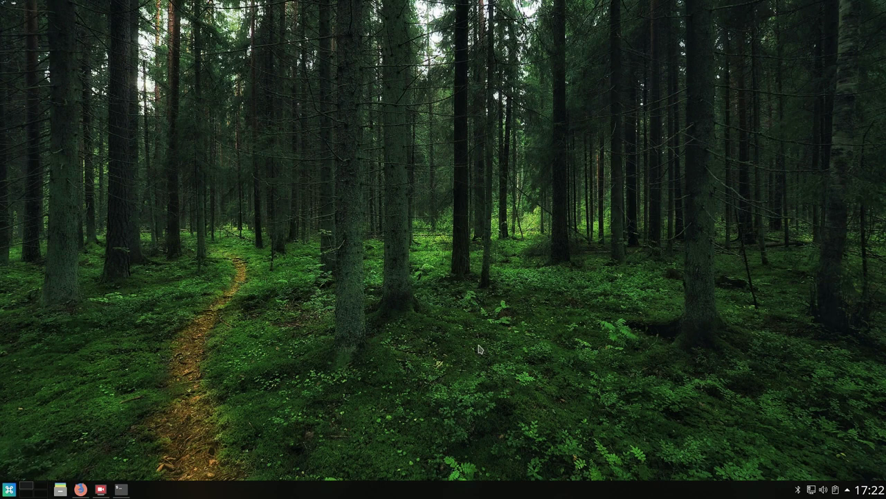
- Unlock the desktop widgets, look over the system tray's General preferences with its categories and additional elements, and cancel them
right_click(686, 306)
click(712, 333)
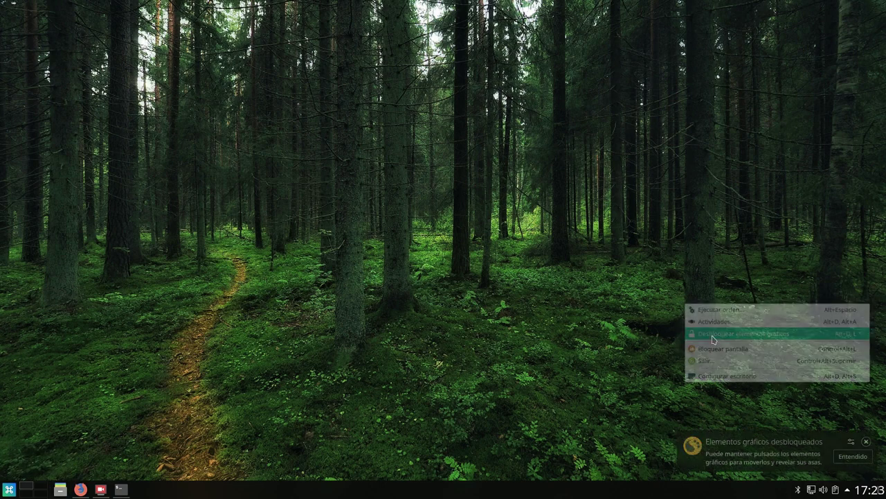
click(878, 489)
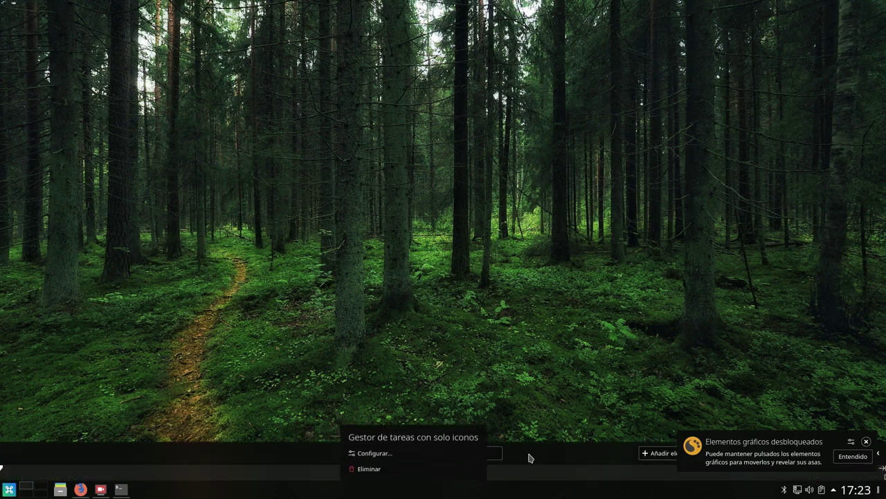
mouse_move(789, 481)
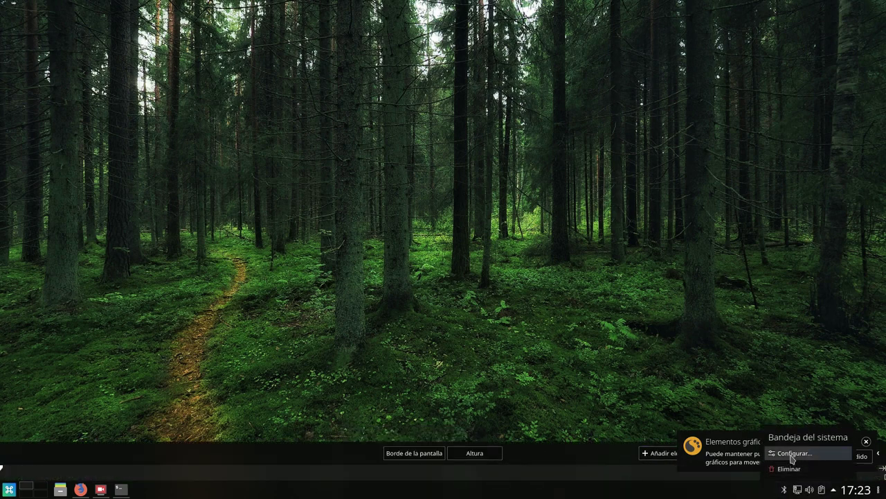
click(792, 454)
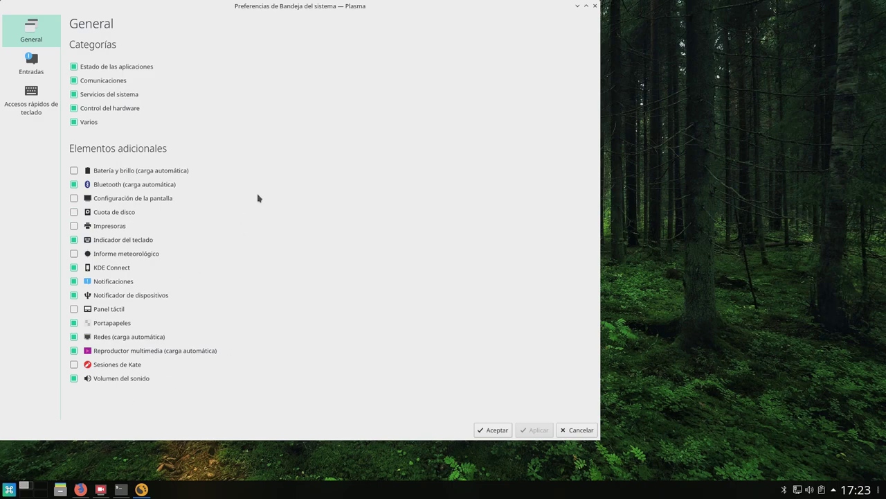
click(580, 430)
- Look over the wallpaper and Microajustes options in the desktop preferences, and close the preferences
right_click(491, 97)
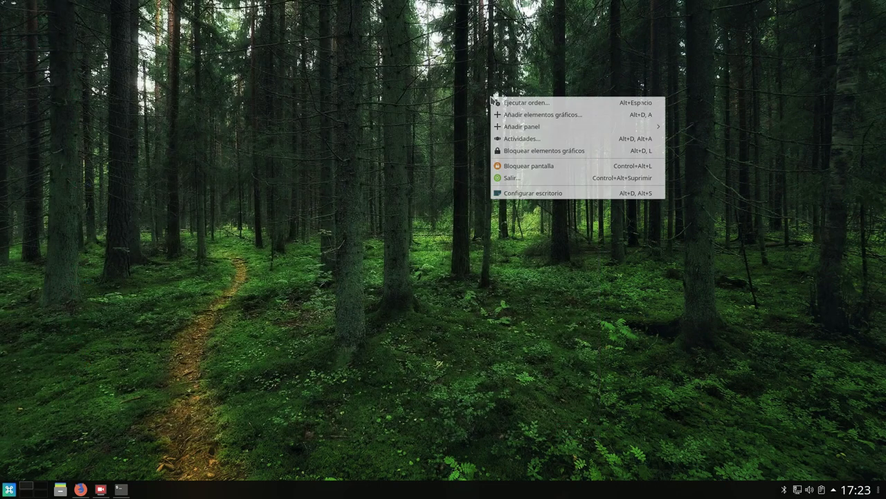
click(520, 192)
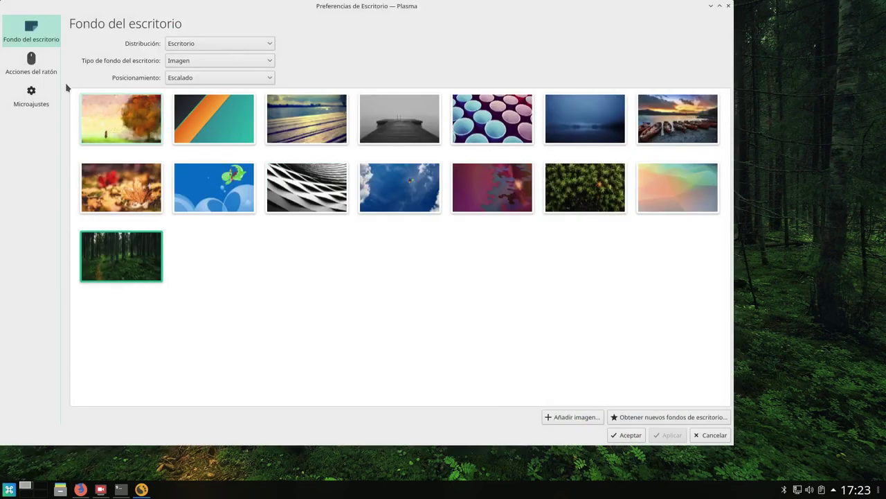
click(32, 97)
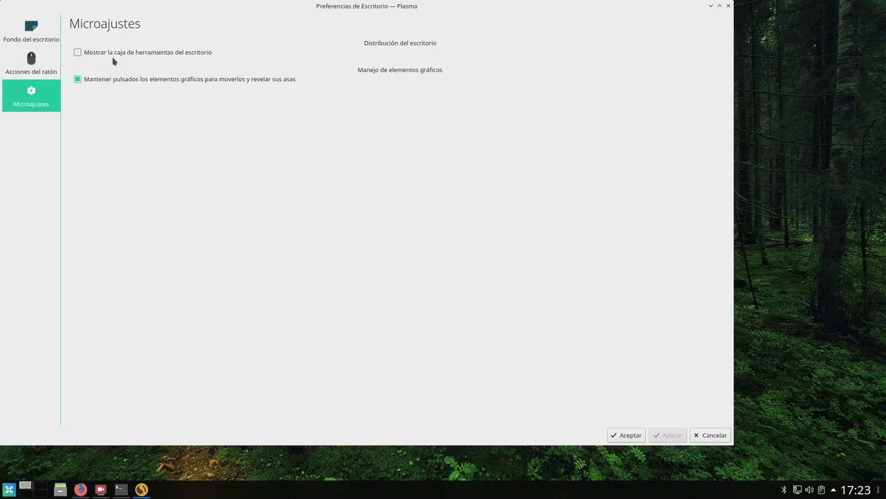
click(711, 6)
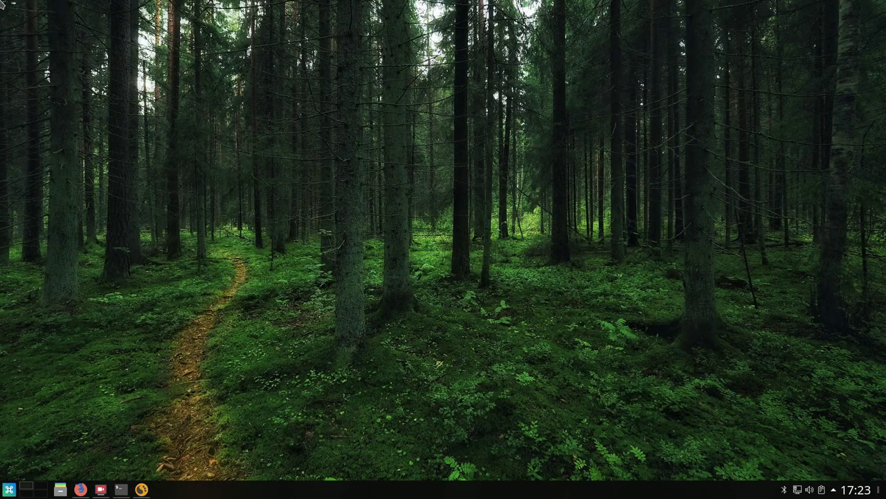
click(25, 489)
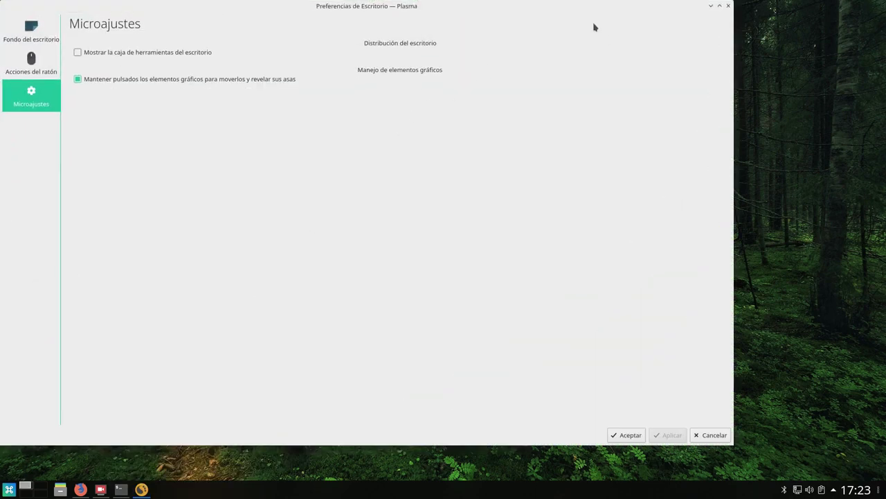
click(728, 5)
- Lock the desktop widgets, look over the available wallpapers in the desktop preferences, and close the preferences
right_click(438, 88)
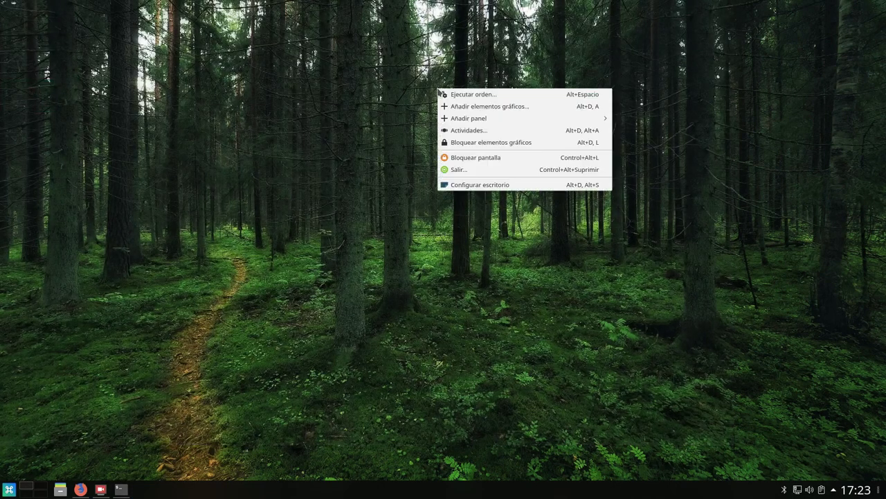
click(481, 143)
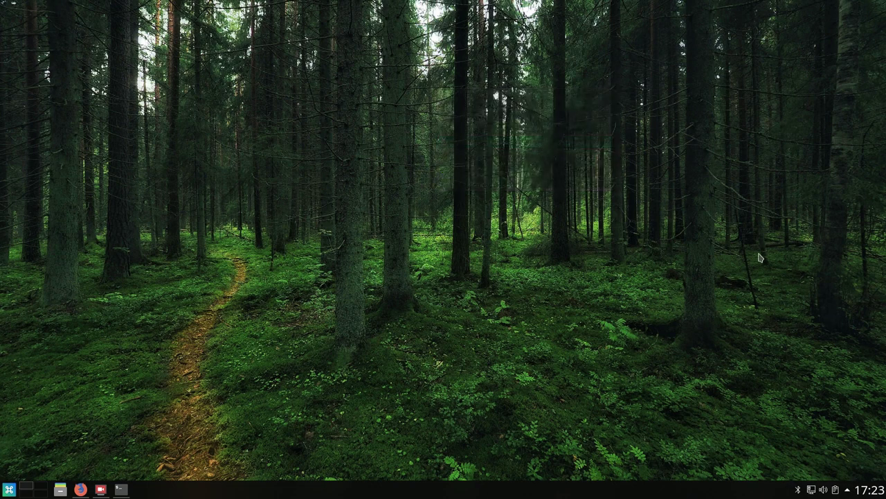
right_click(403, 108)
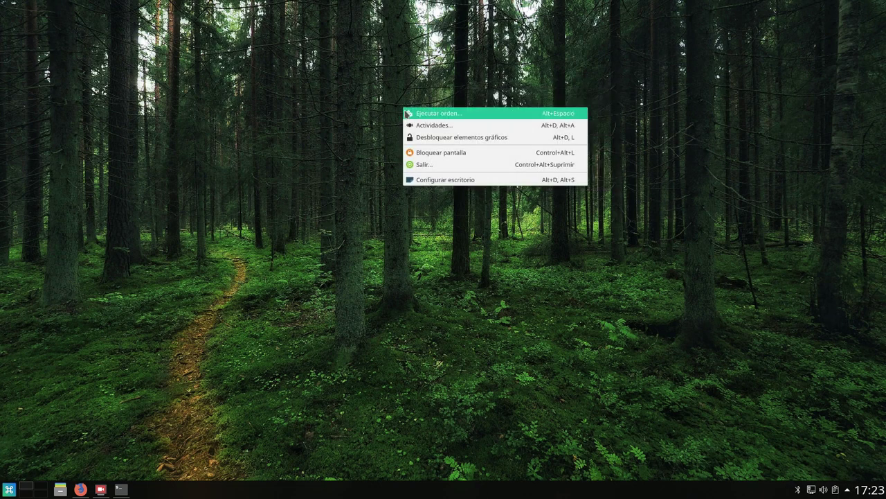
click(443, 179)
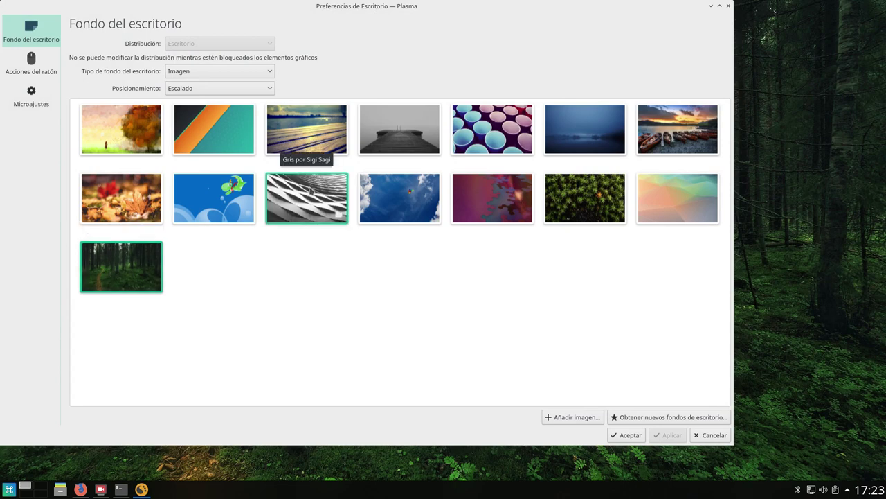
drag(367, 8, 414, 14)
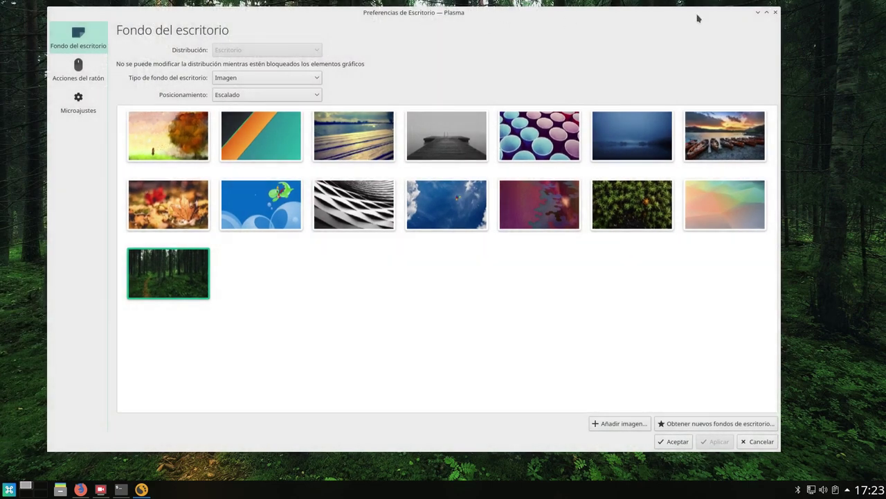
click(775, 11)
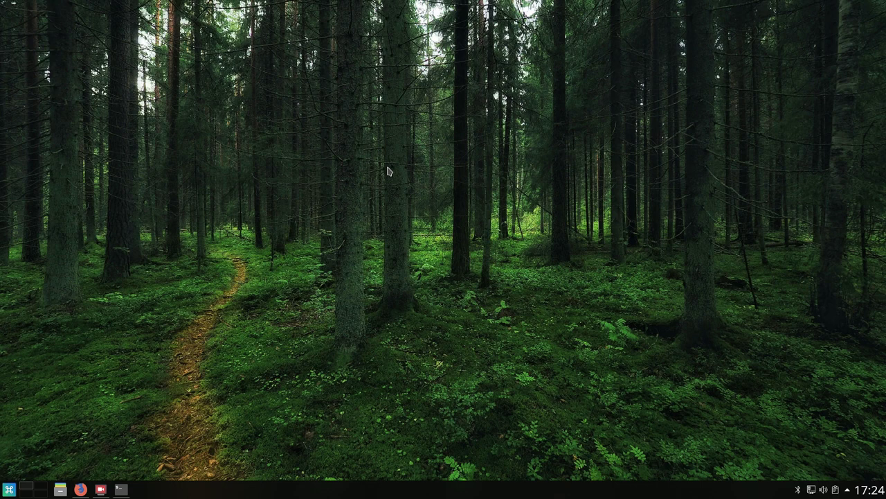
- Open the Octopi package manager and search its packages for gimp
click(9, 489)
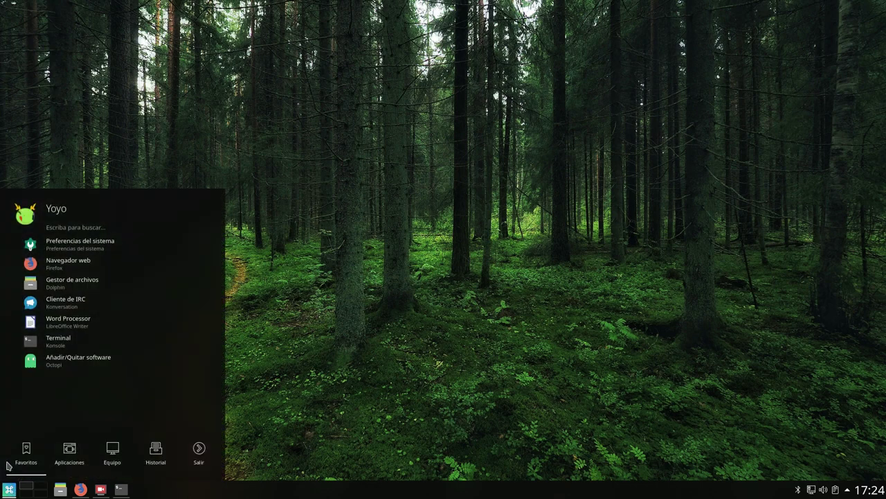
click(30, 360)
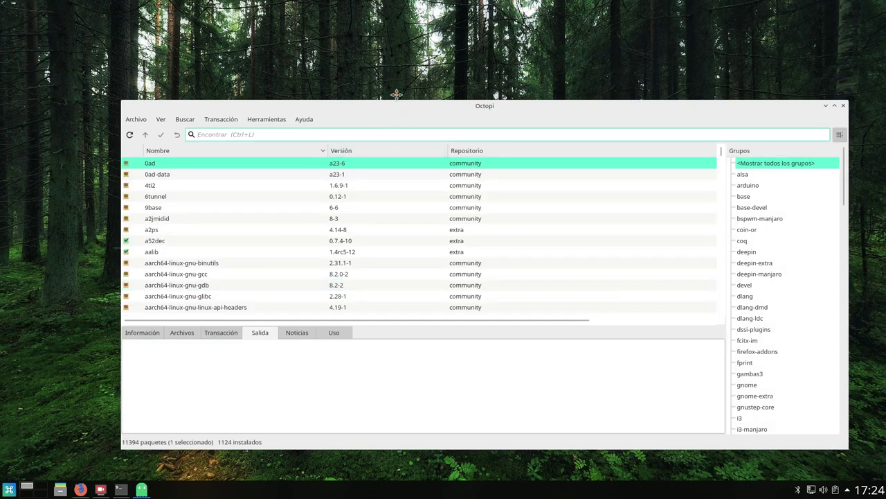
drag(396, 94, 358, 49)
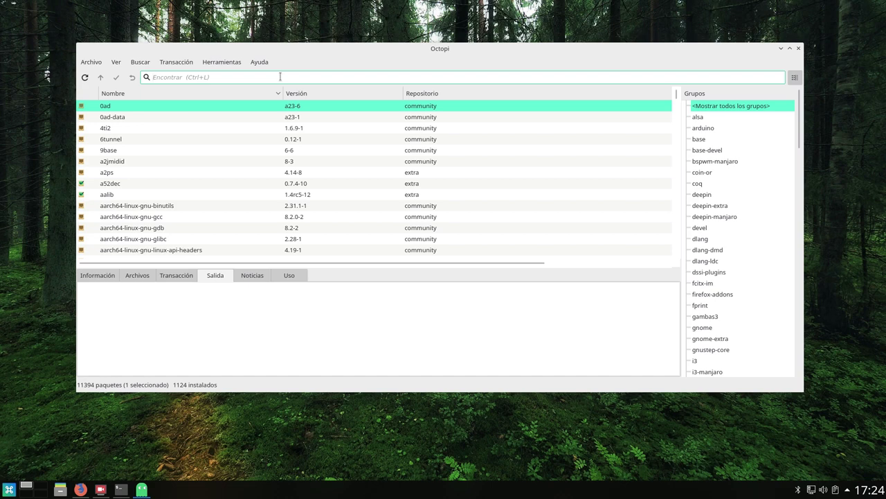
text(d)
key(BackSpace)
text(gimp)
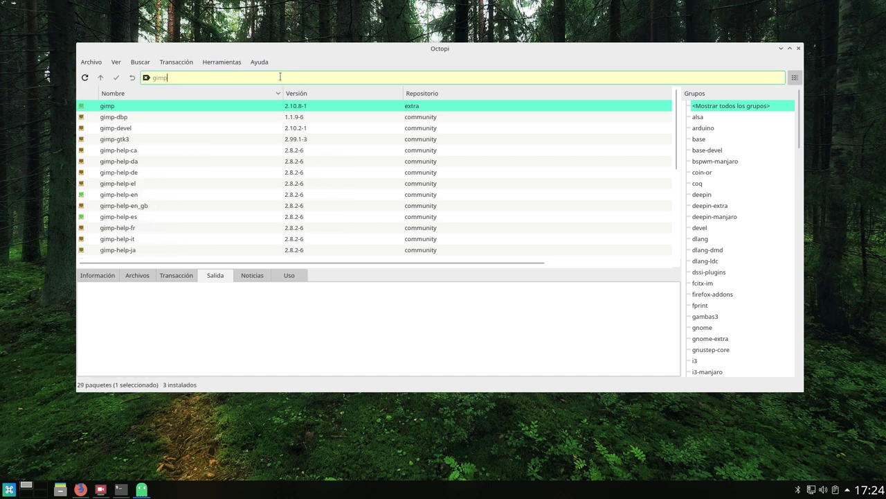
- Search the packages for ink and mark inkscape for installation without any optional dependencies
key(BackSpace)
key(BackSpace)
key(BackSpace)
key(BackSpace)
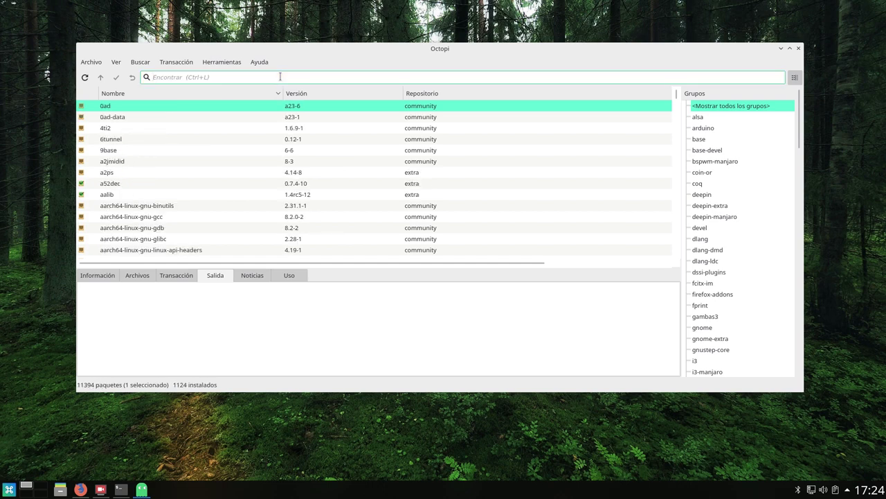
text(ink)
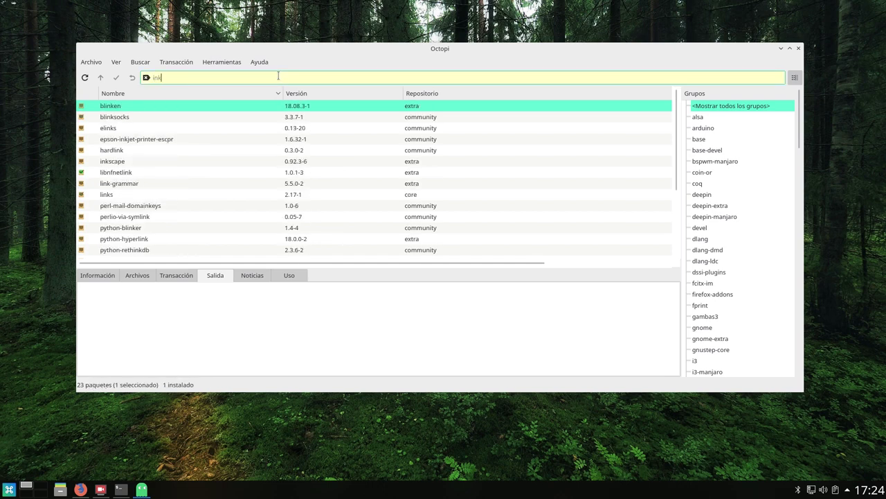
click(157, 165)
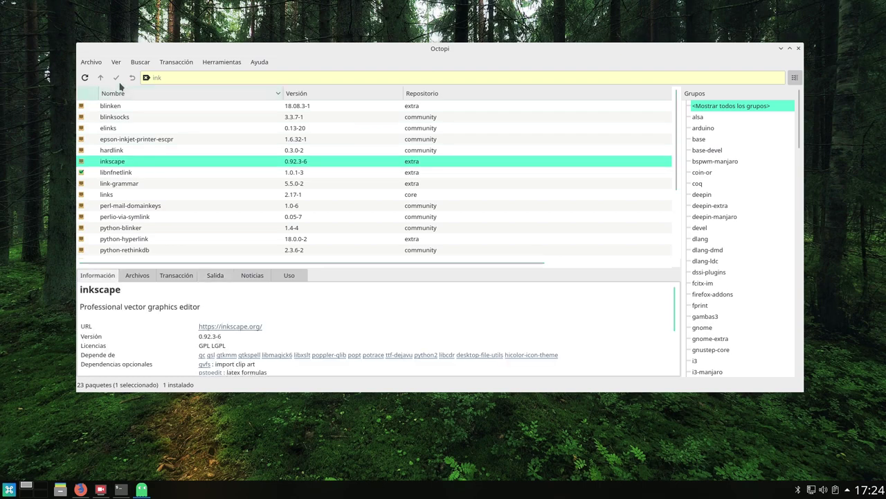
drag(128, 164, 173, 291)
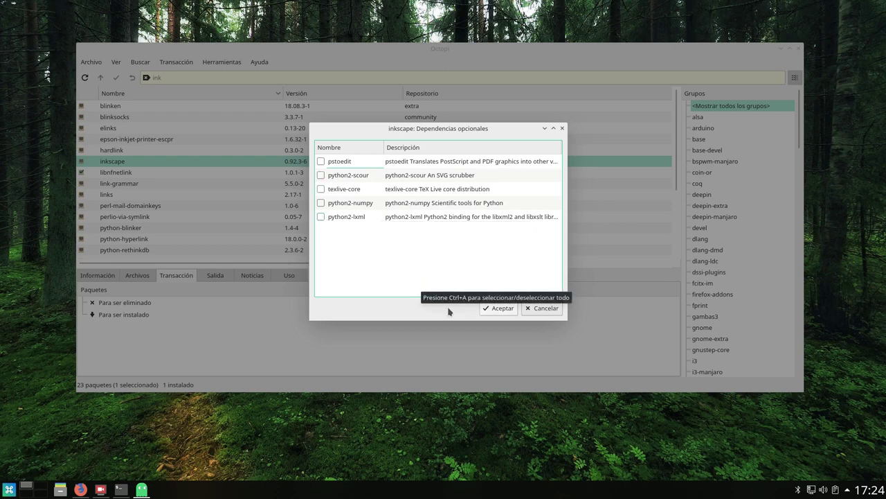
click(502, 308)
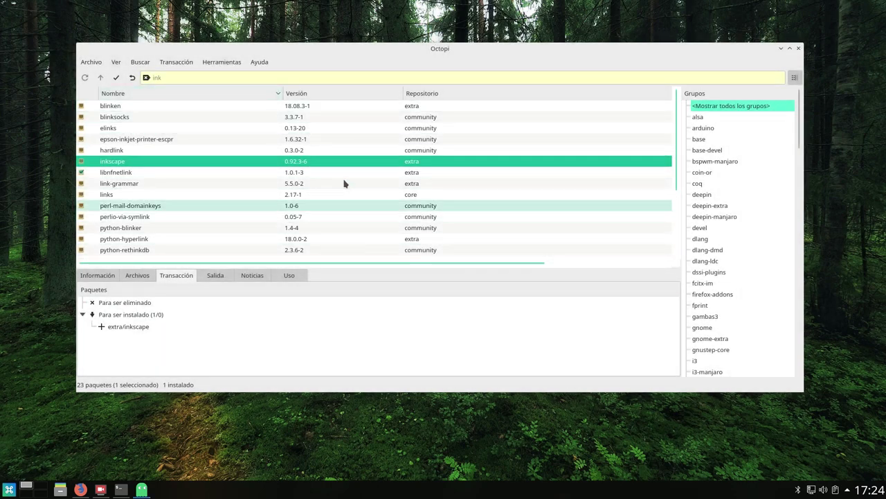
- Apply the inkscape installation, confirm the package downloads, and authorise it with the root password
click(116, 77)
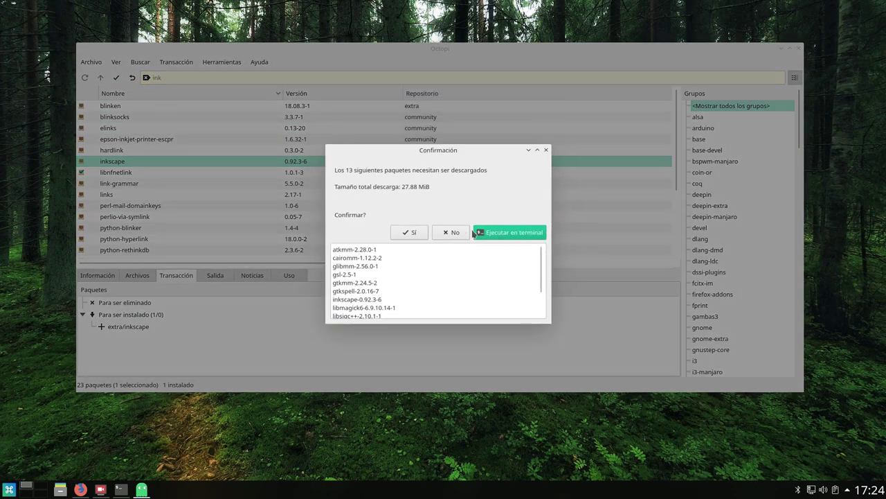
click(409, 230)
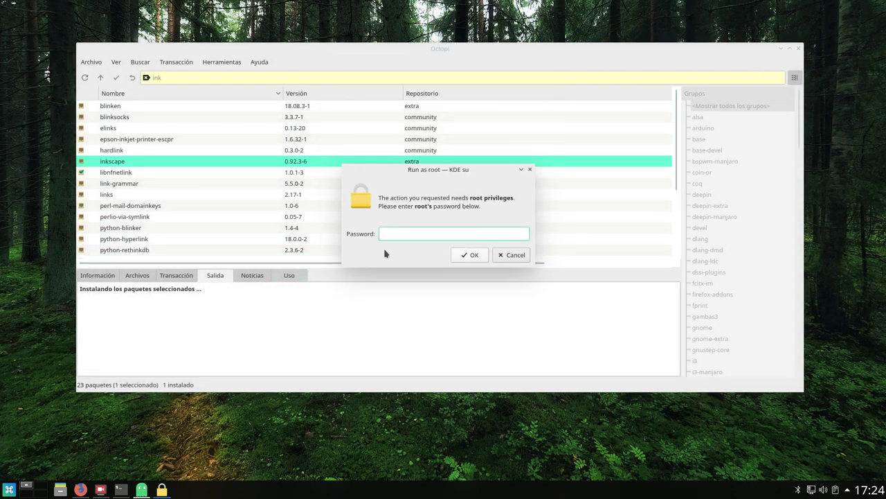
text(••••••••)
key(Return)
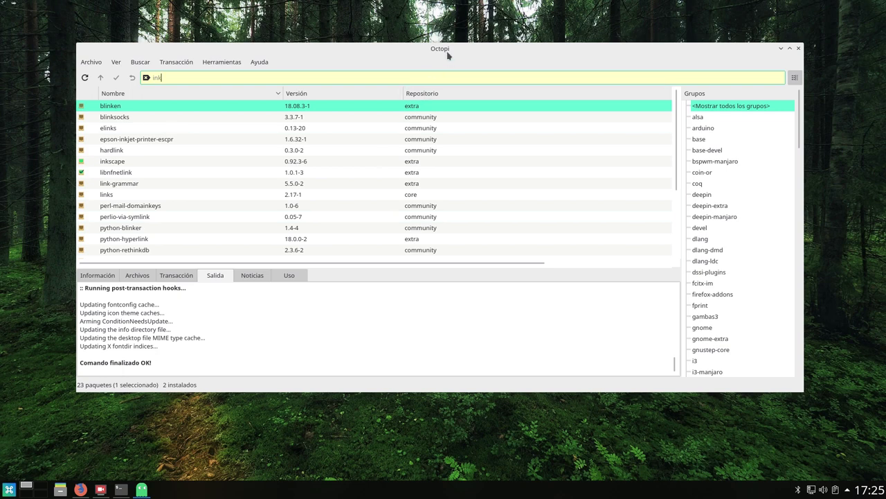
- Close the Octopi package manager
mouse_move(446, 52)
mouse_down()
mouse_move(374, 49)
mouse_move(434, 49)
mouse_up()
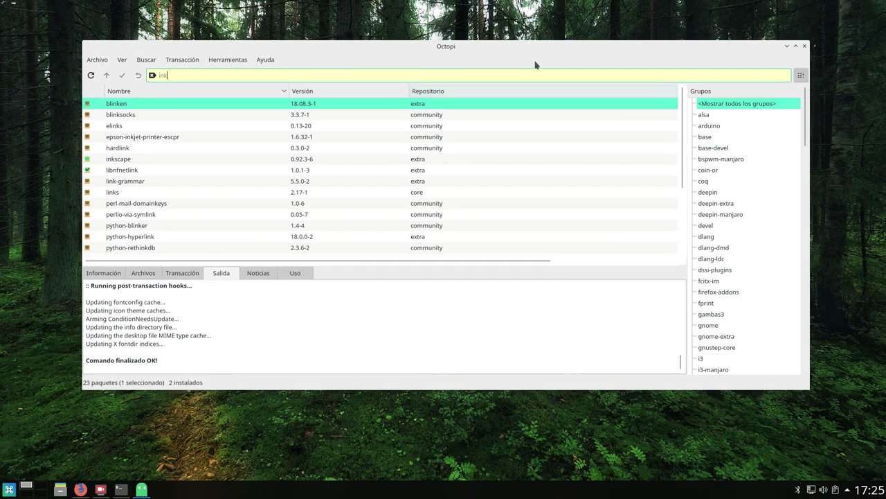
drag(520, 46, 525, 55)
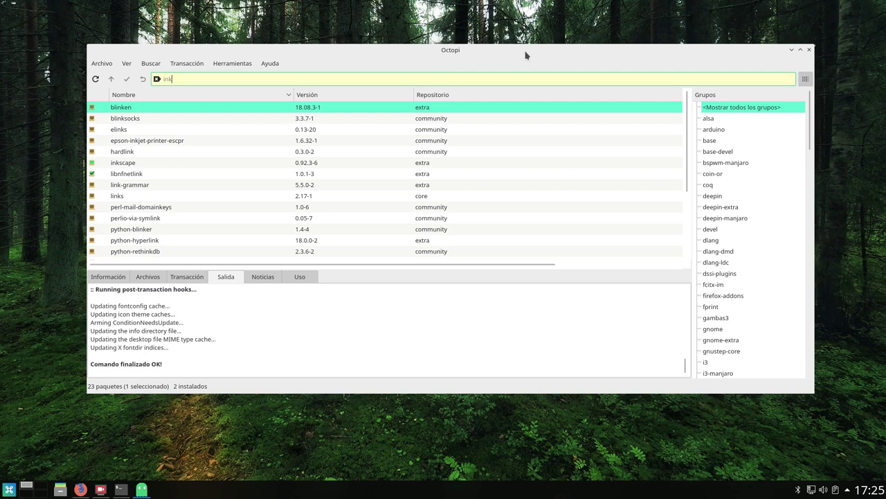
click(808, 49)
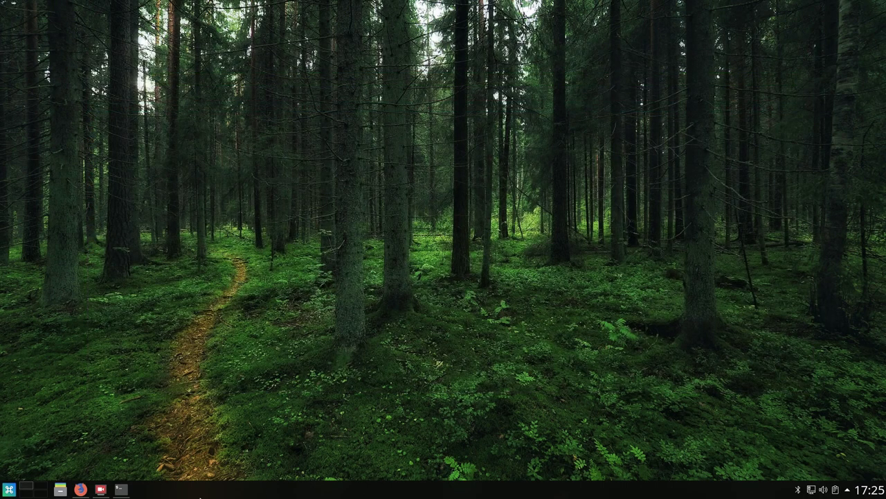
- Bring up the SimpleScreenRecorder and Konsole windows, shrink Konsole to about 105 x 32, and place it beside the recorder
click(100, 488)
click(121, 489)
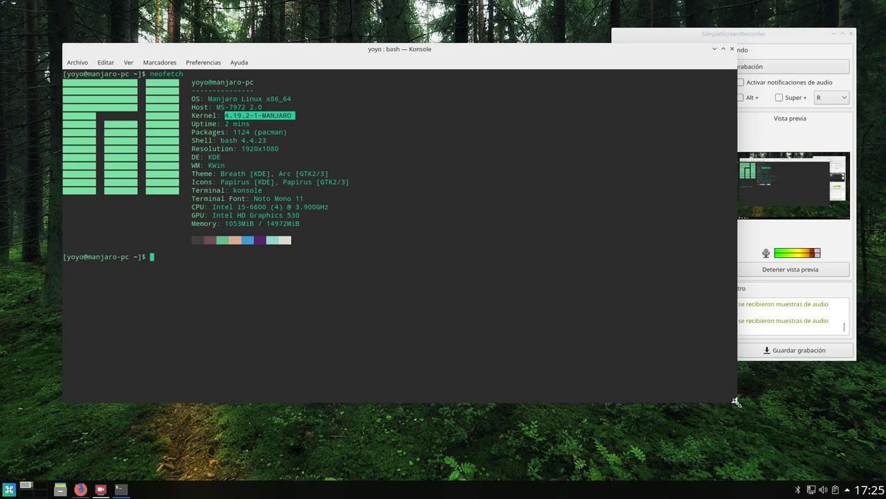
drag(736, 401, 498, 337)
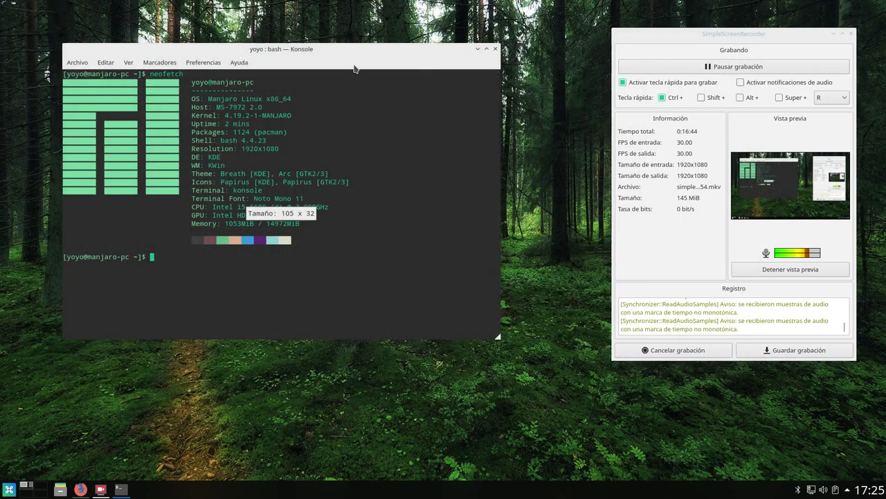
drag(354, 67, 312, 28)
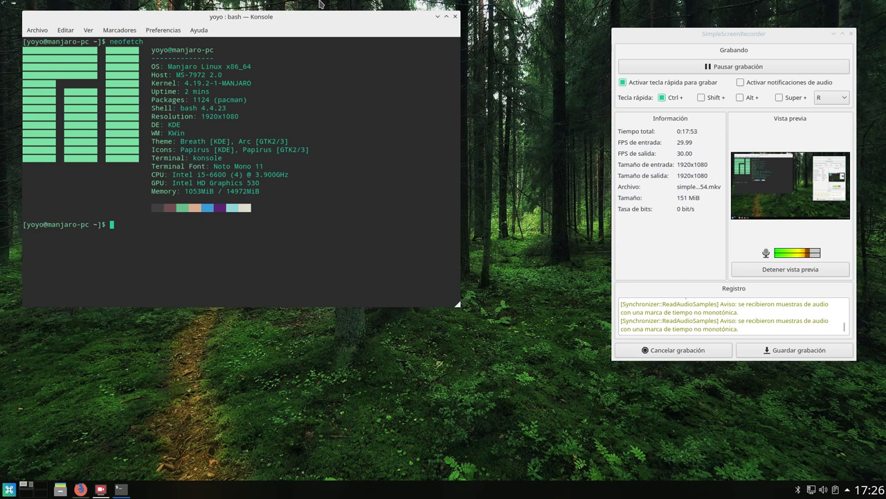
drag(330, 20, 360, 69)
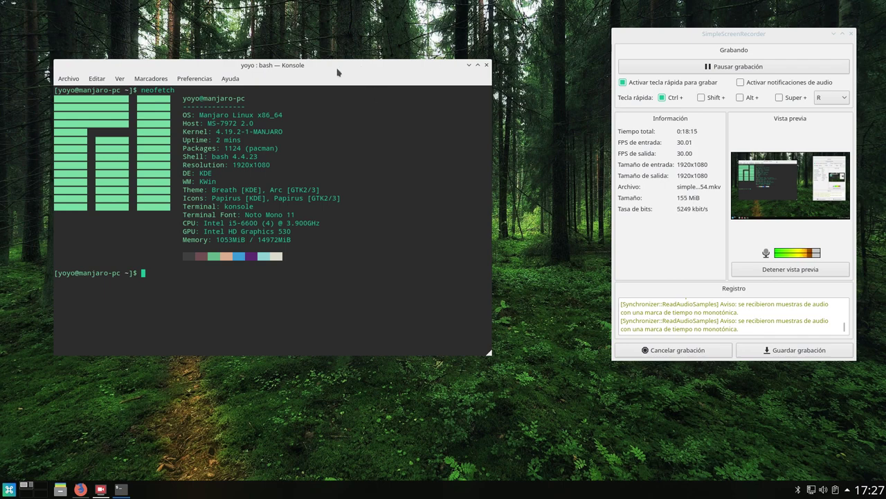
drag(338, 68, 344, 63)
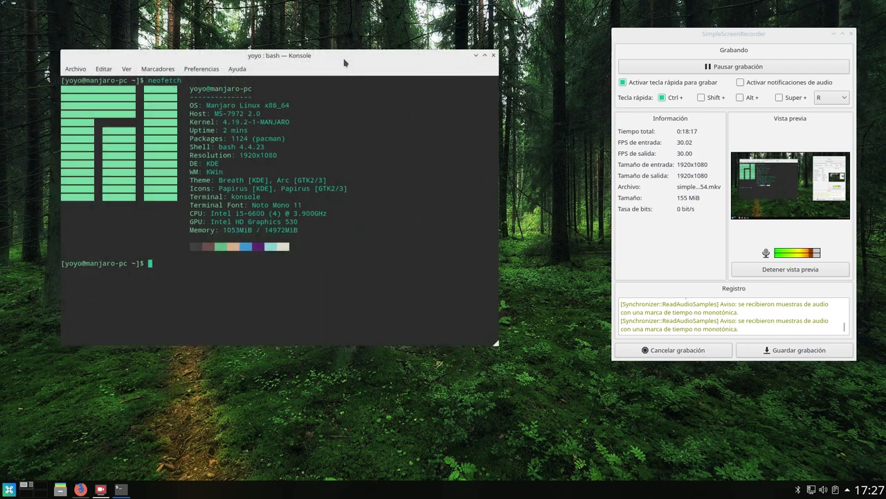